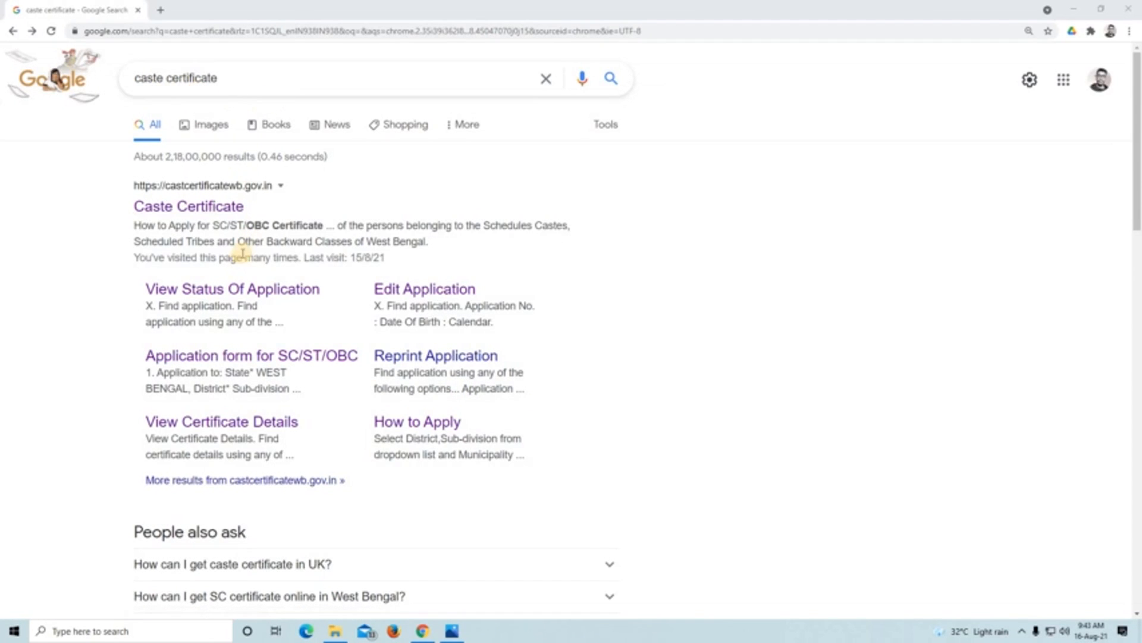
# - Open the West Bengal Caste Certificate website from the search results
pyautogui.scroll(-4, 439, 330)
pyautogui.scroll(4, 439, 333)
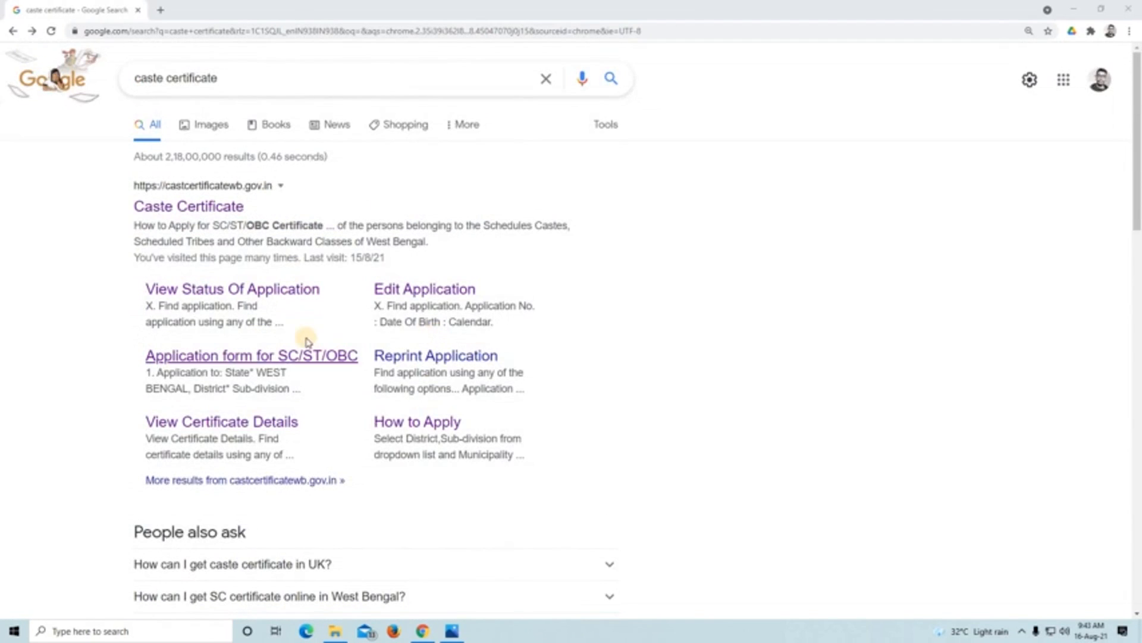
pyautogui.click(245, 206)
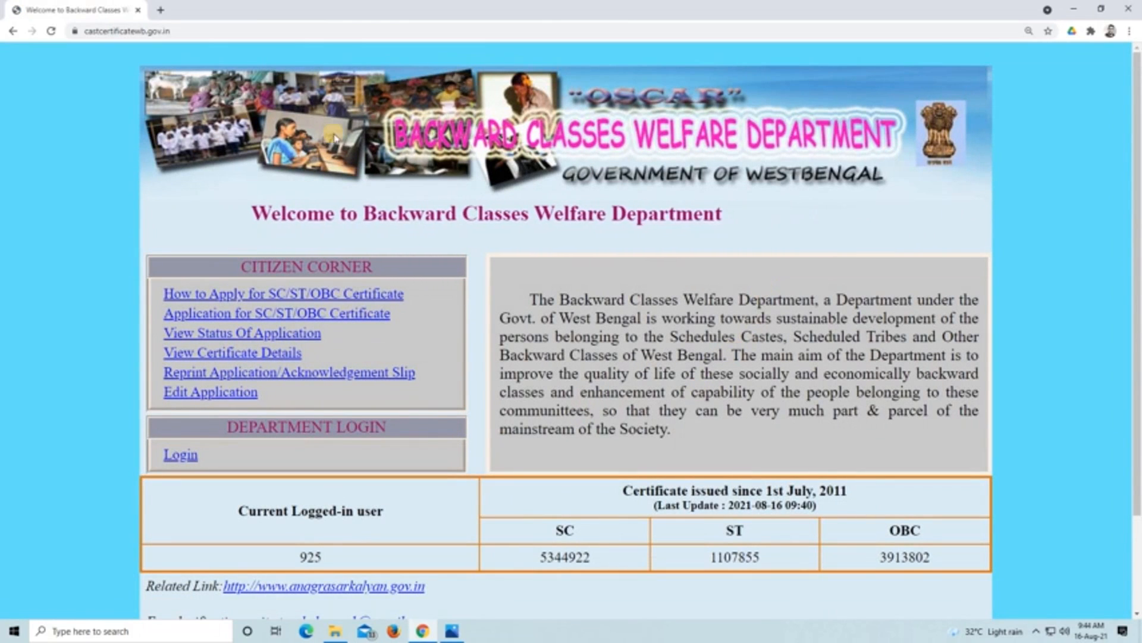
# - Read the guideline on how to apply for an SC/ST/OBC certificate and return to the department's home page
pyautogui.click(349, 297)
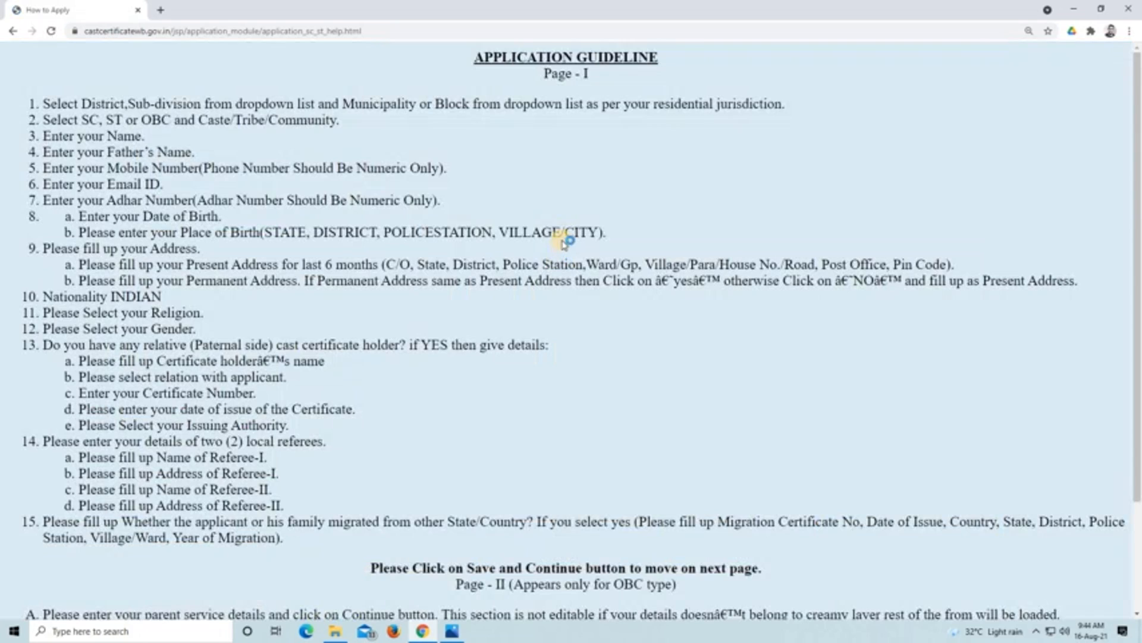
pyautogui.scroll(-2, 564, 242)
pyautogui.scroll(2, 559, 240)
pyautogui.click(12, 33)
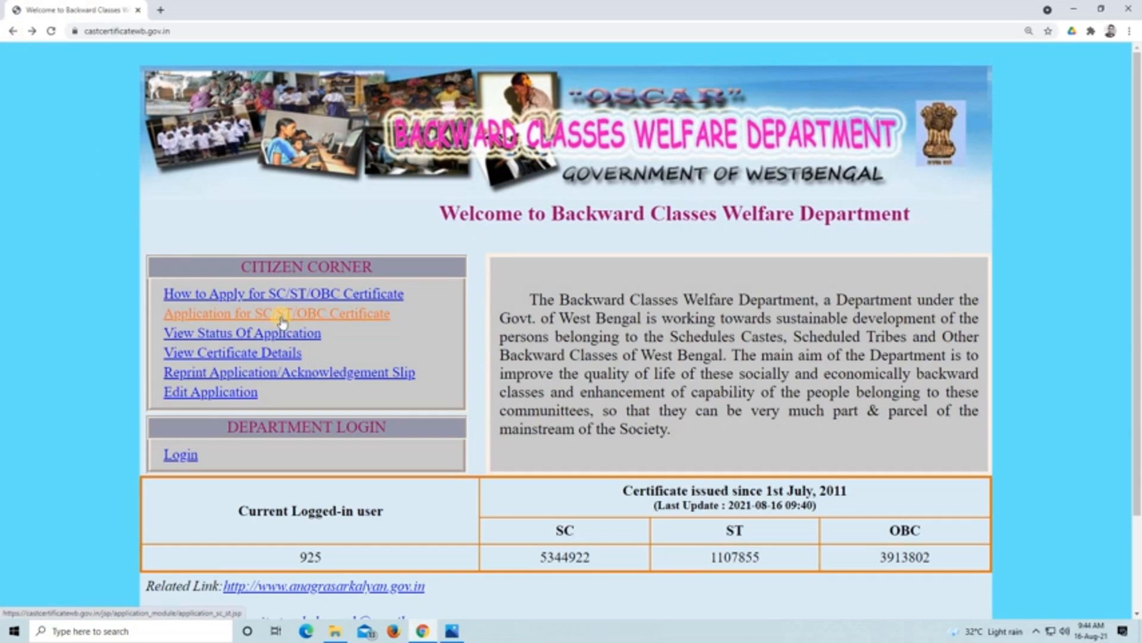
# - Open the application form for the SC/ST/OBC certificate and look through its sections
pyautogui.click(328, 314)
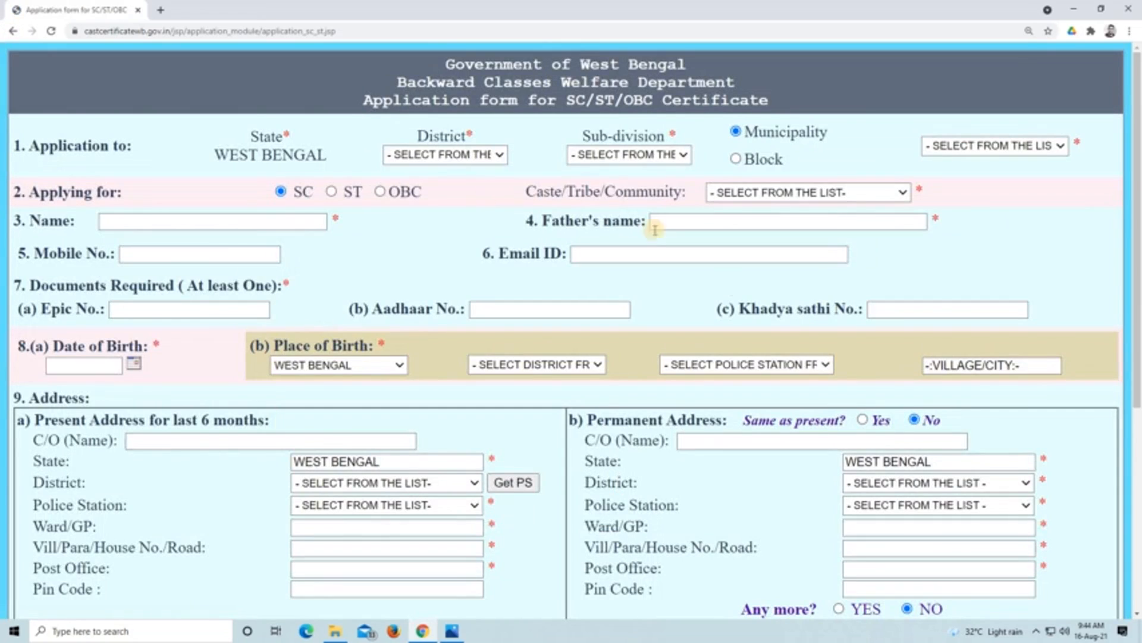
pyautogui.scroll(-5, 731, 291)
pyautogui.scroll(5, 681, 376)
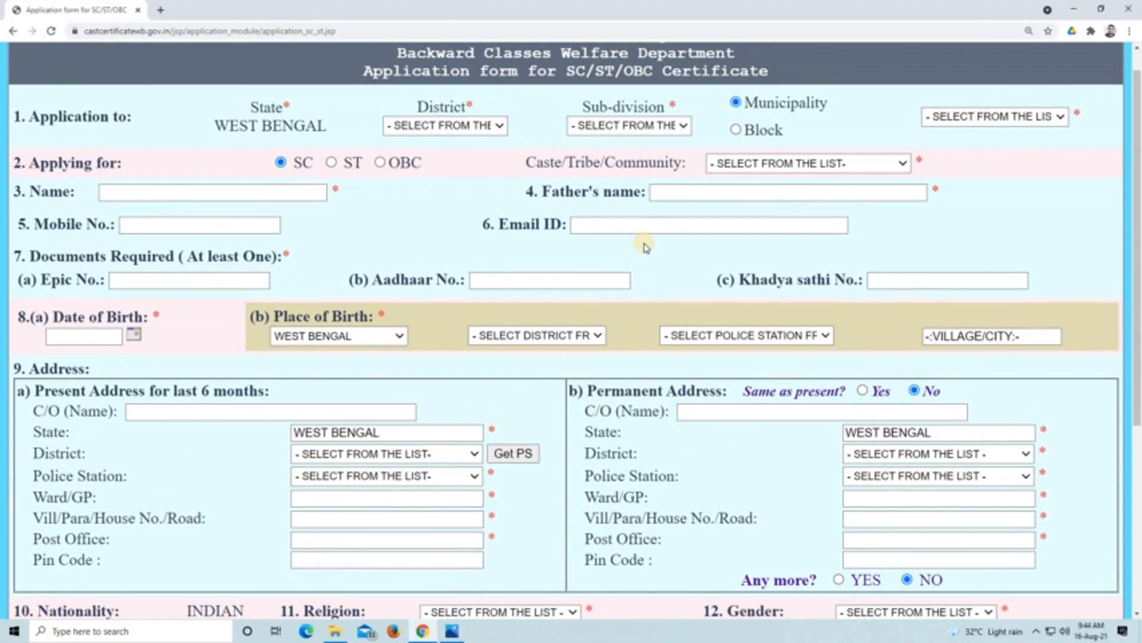
pyautogui.scroll(-5, 626, 322)
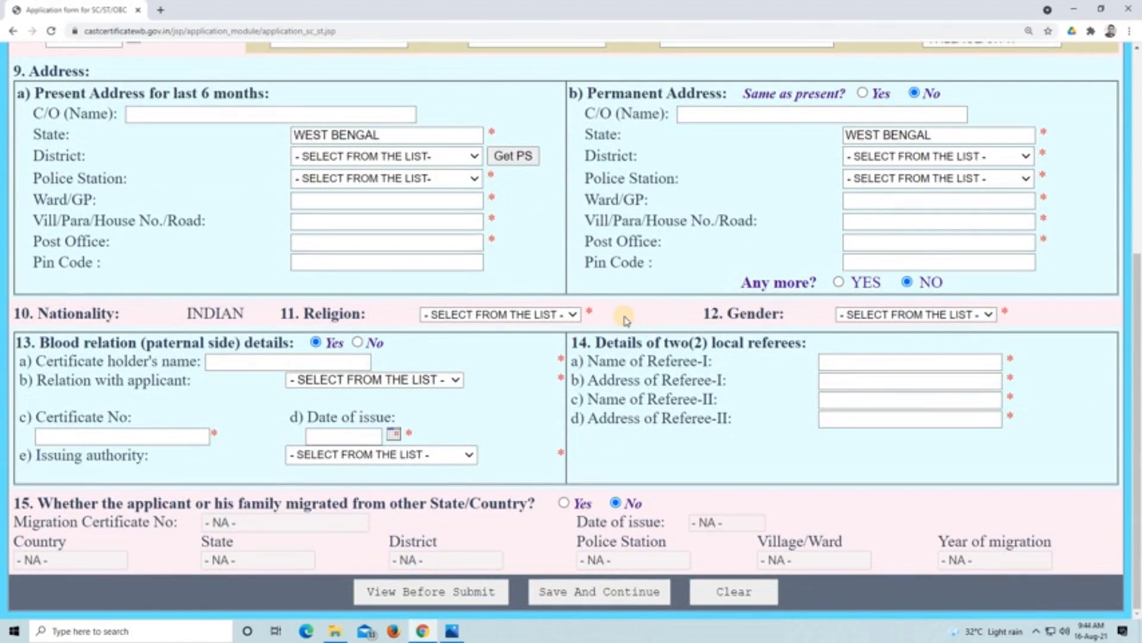
pyautogui.scroll(5, 619, 315)
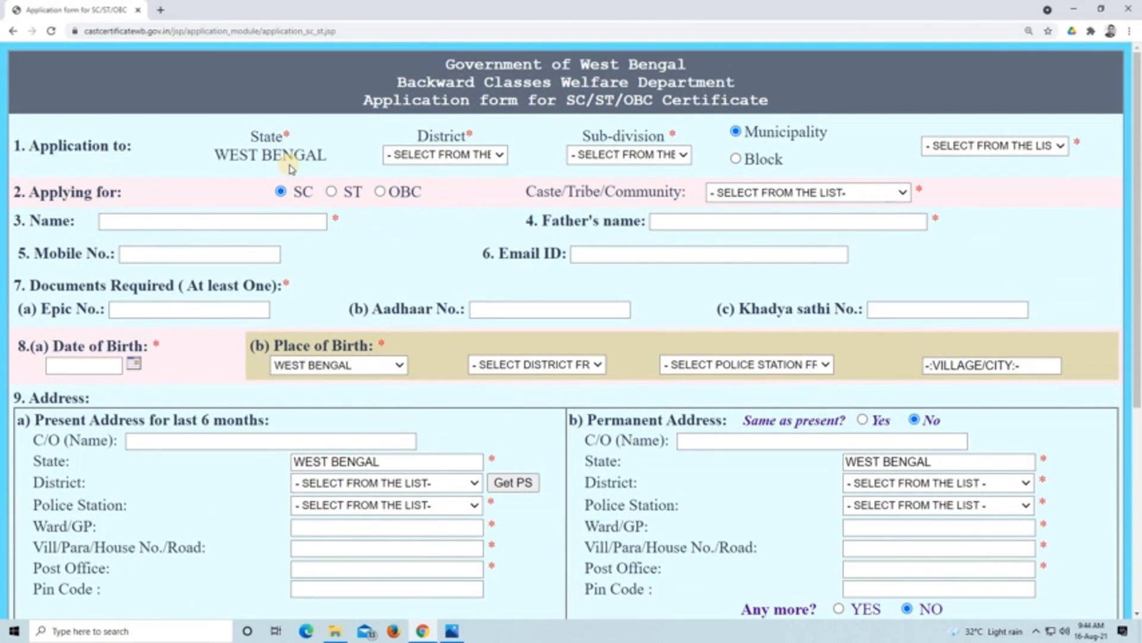
# - Set the application's district to NORTH 24 PARGANAS and its sub-division to BARASAT
pyautogui.click(489, 156)
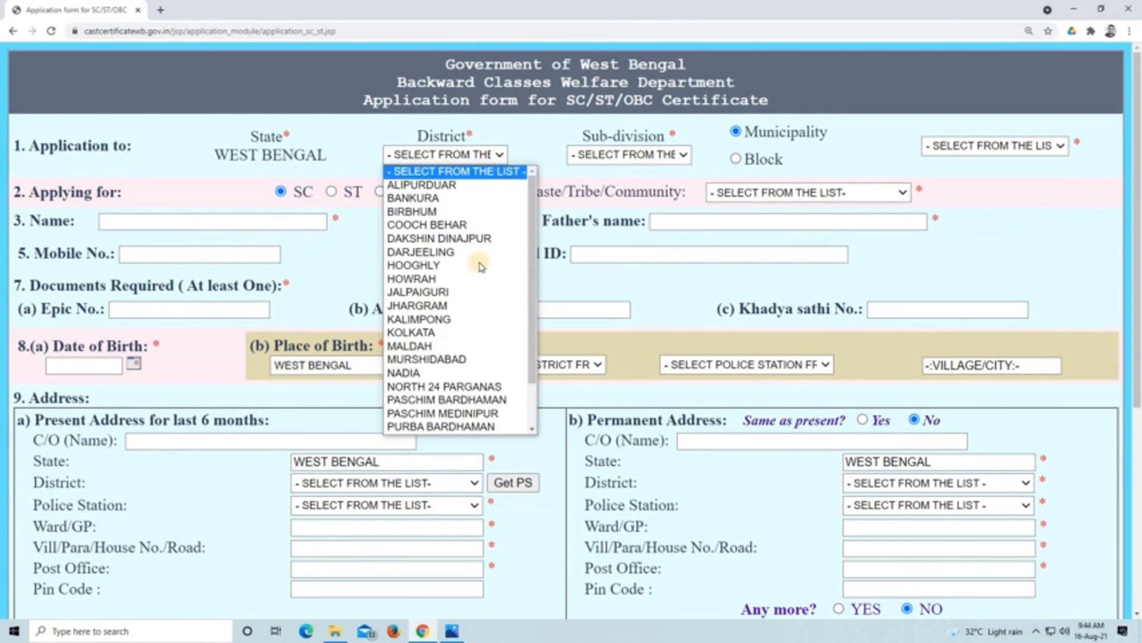
pyautogui.click(476, 387)
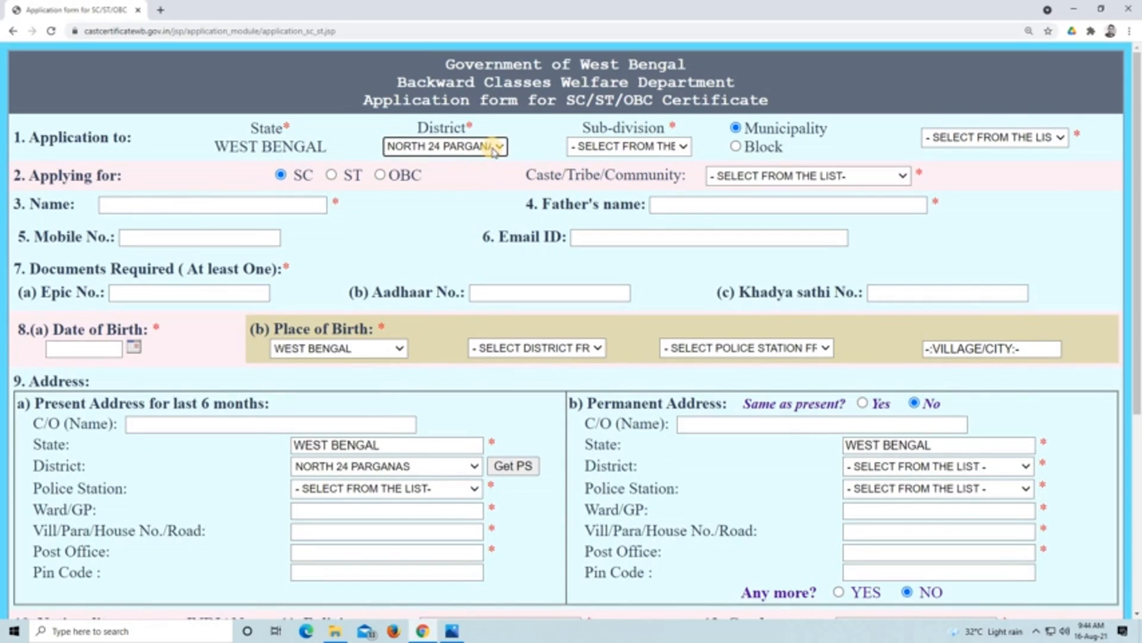
pyautogui.click(673, 148)
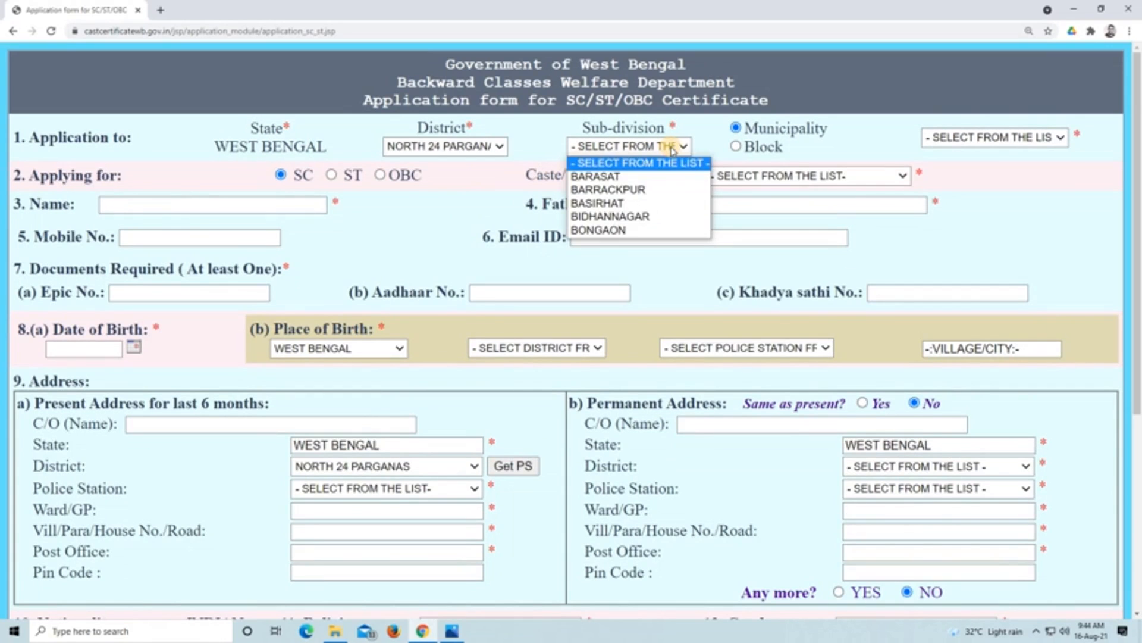
pyautogui.click(664, 177)
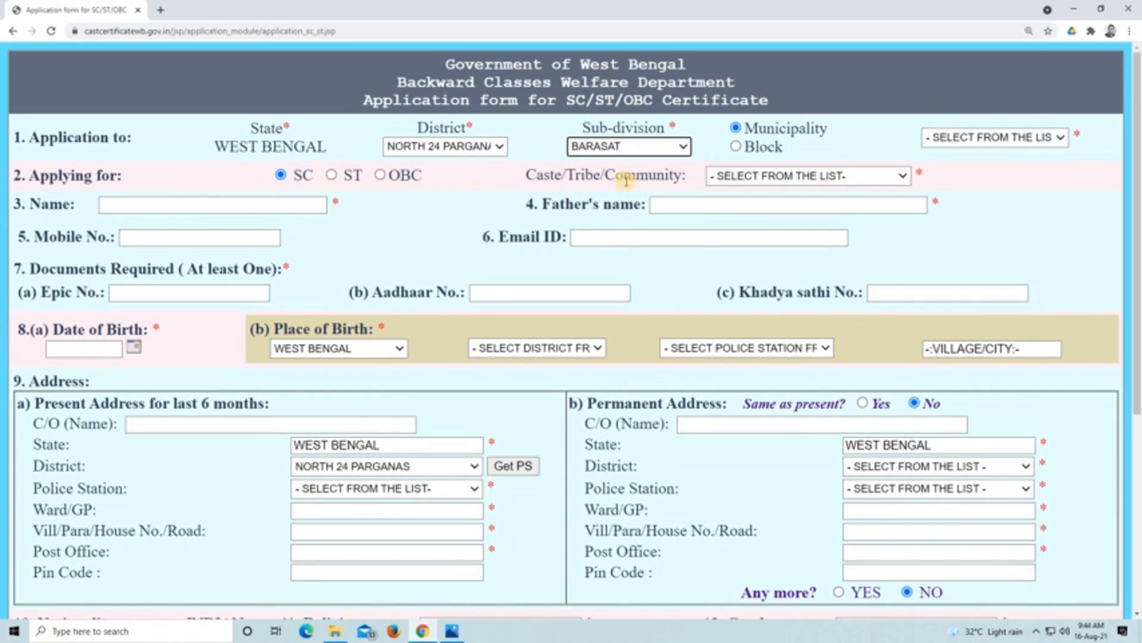
# - Set the application's area type to Block and choose BARASAT-II as the block
pyautogui.click(736, 147)
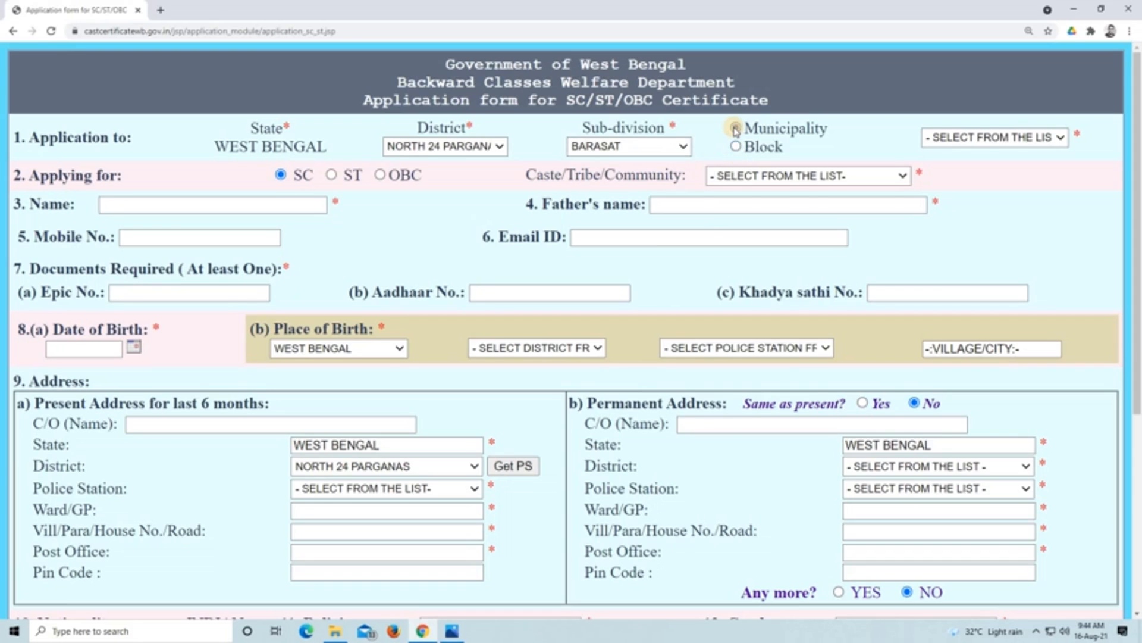
pyautogui.click(736, 129)
pyautogui.click(1041, 138)
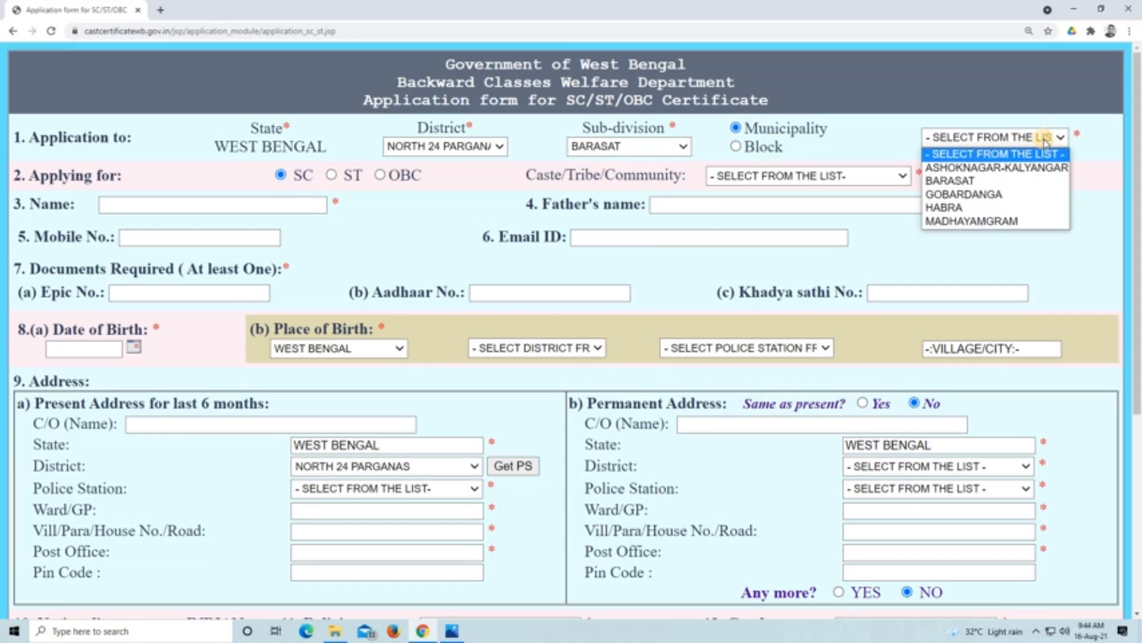
pyautogui.click(696, 172)
pyautogui.click(738, 148)
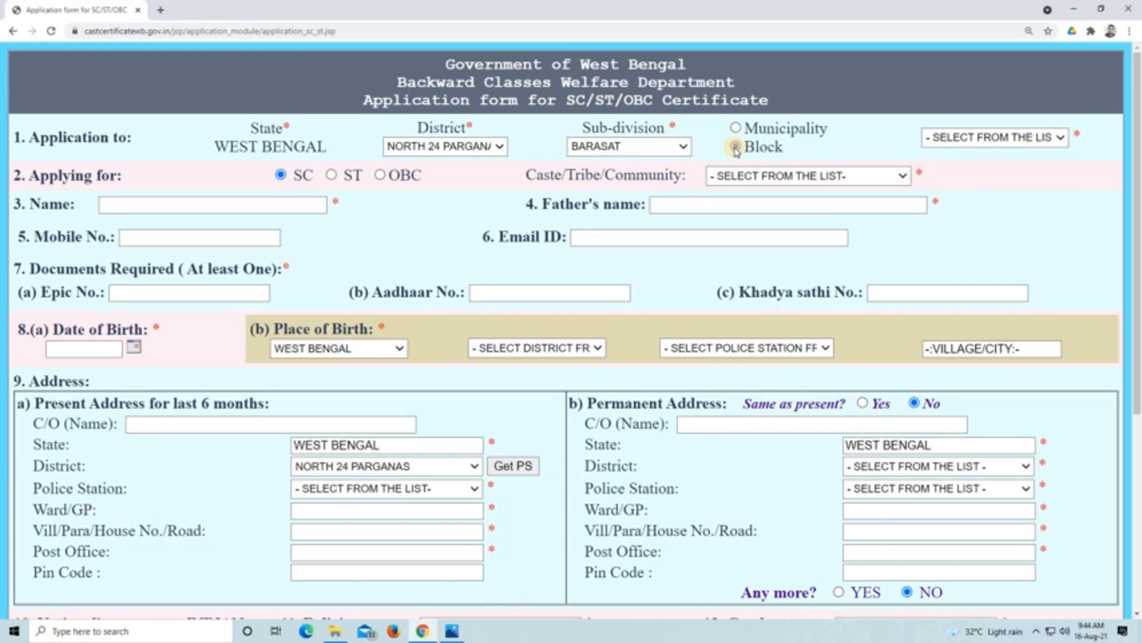
pyautogui.click(1050, 138)
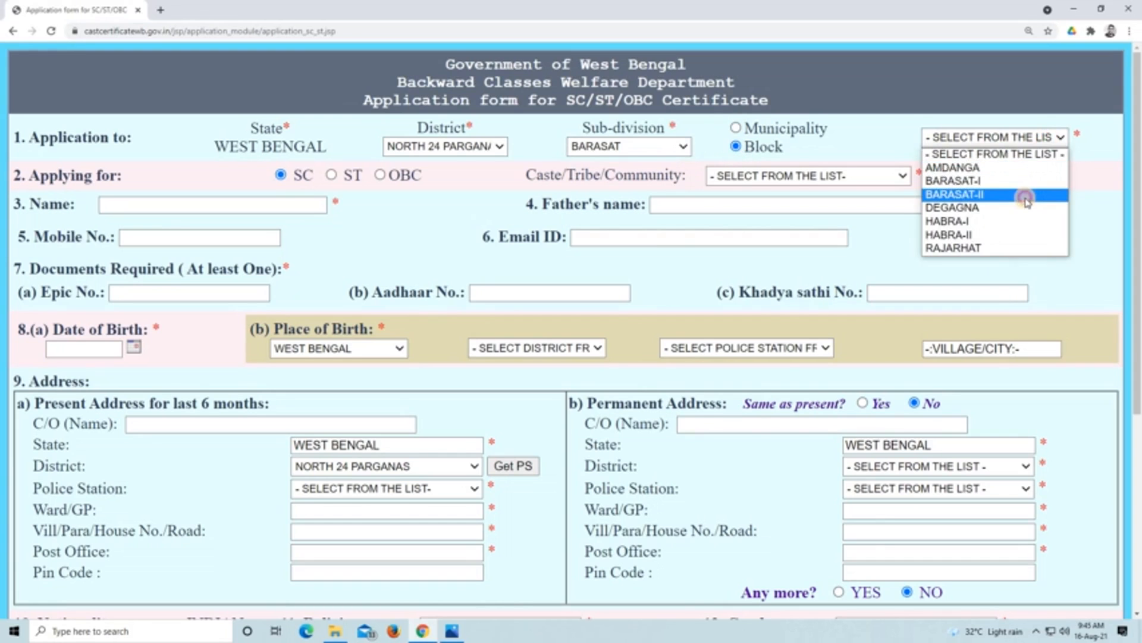
pyautogui.click(1026, 196)
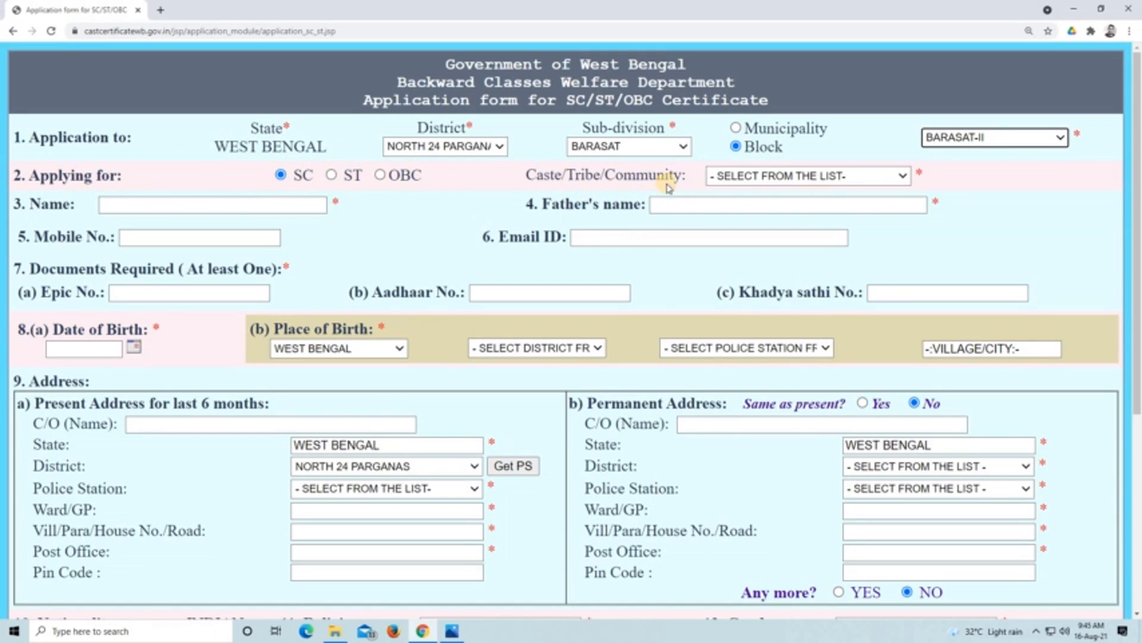
# - Look through the available Caste/Tribe/Community options for an SC application
pyautogui.click(849, 177)
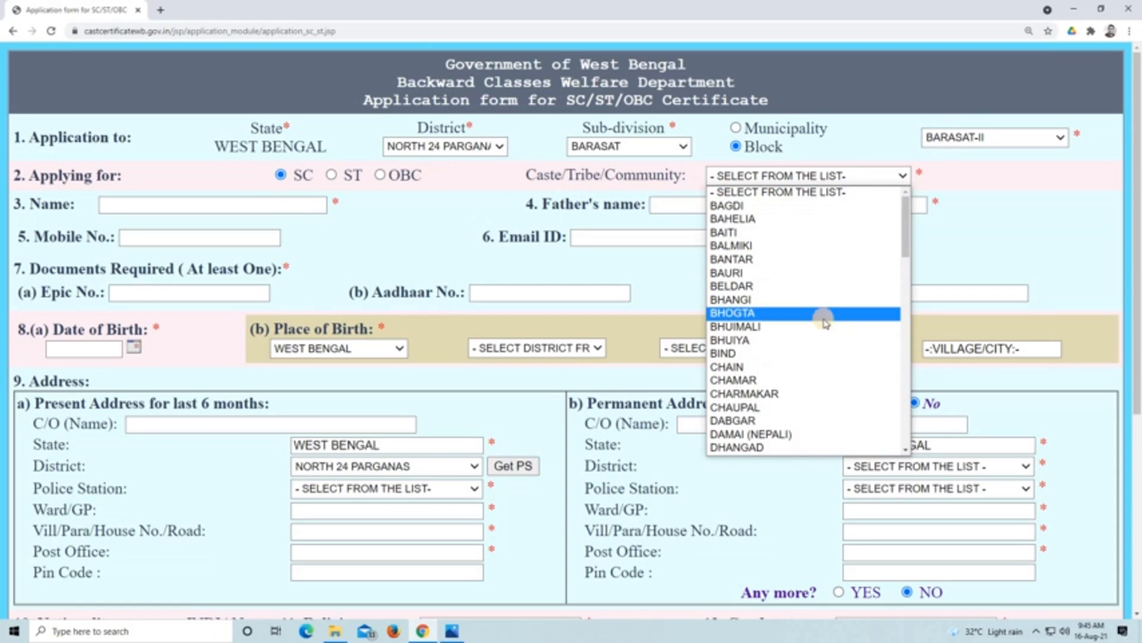
pyautogui.scroll(-12, 817, 302)
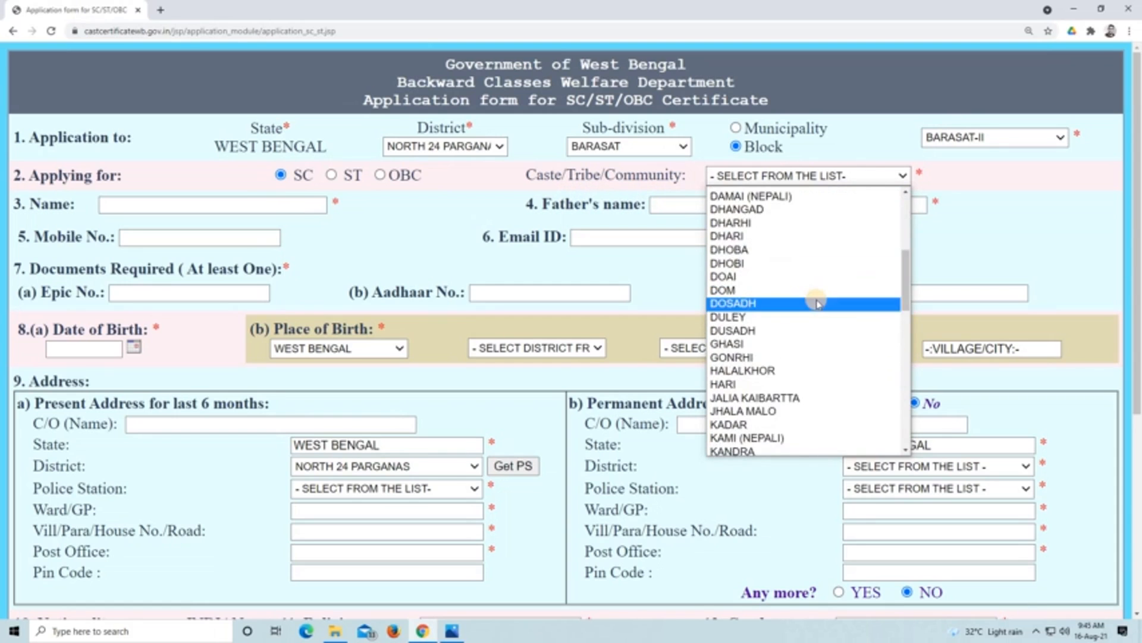
pyautogui.scroll(-6, 826, 410)
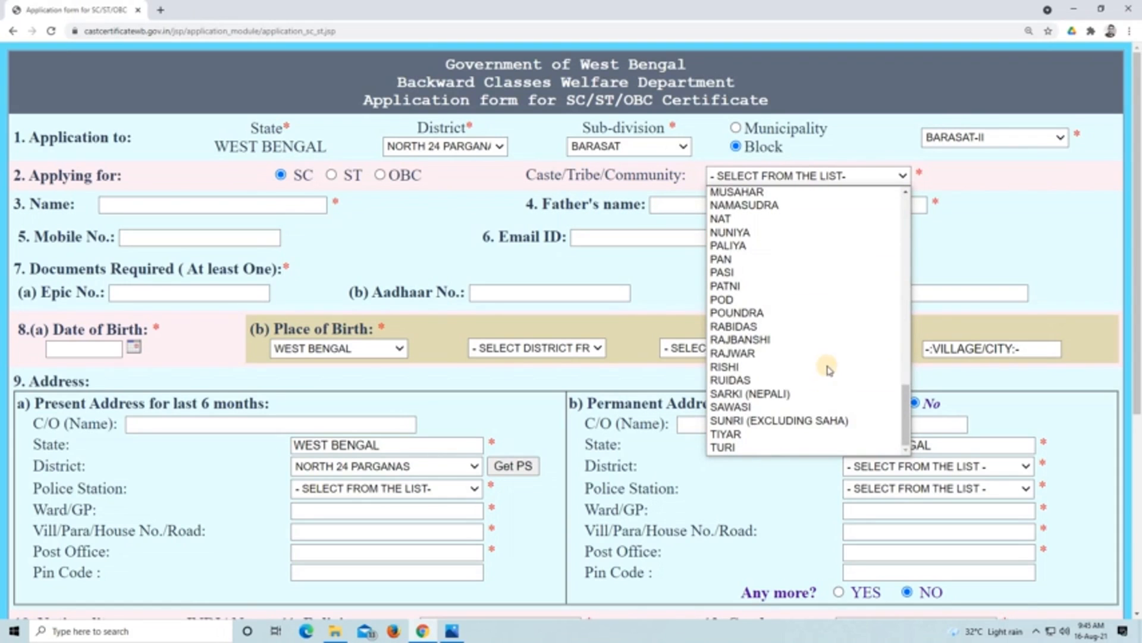
pyautogui.click(689, 269)
# - Examine the name, mobile, email and document number fields and the date of birth calendar without filling them in
pyautogui.click(156, 203)
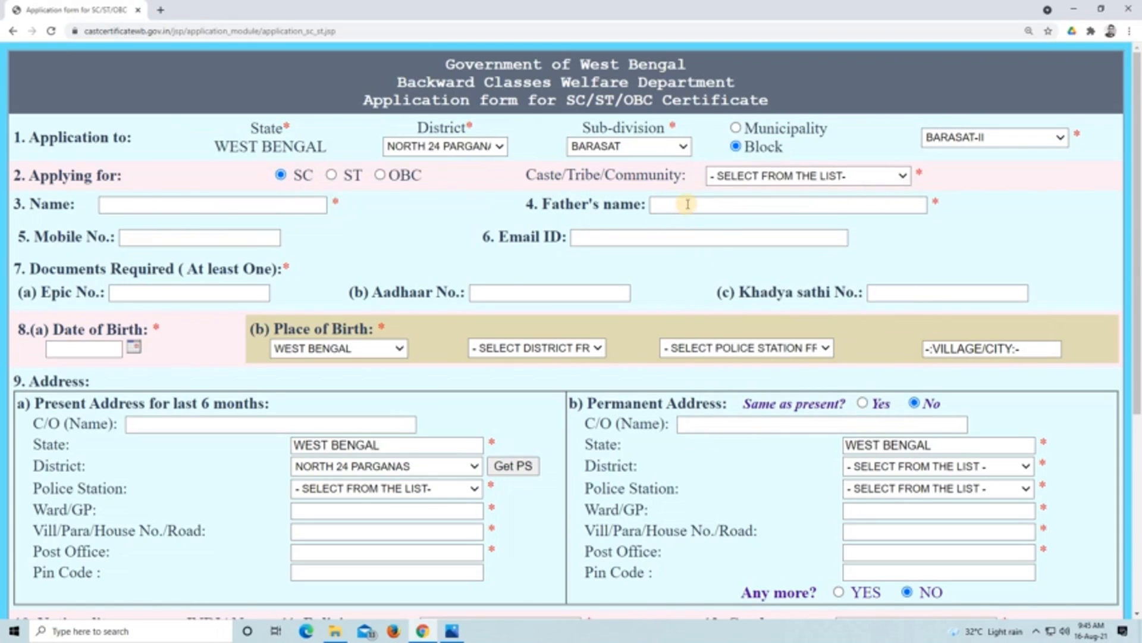
pyautogui.moveTo(235, 239)
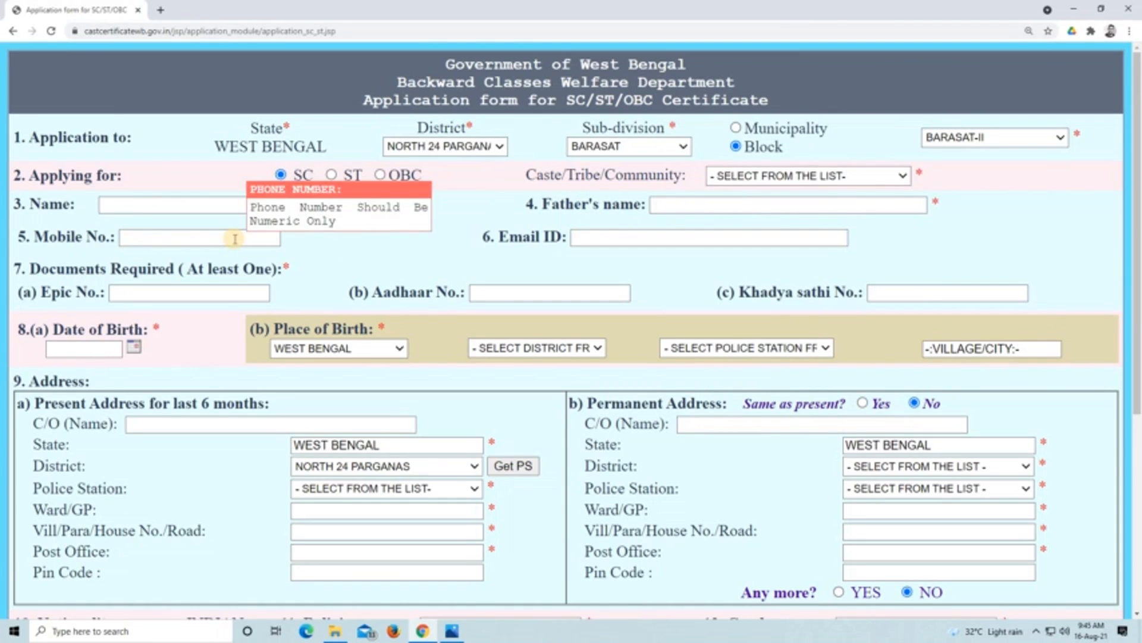
pyautogui.moveTo(648, 235)
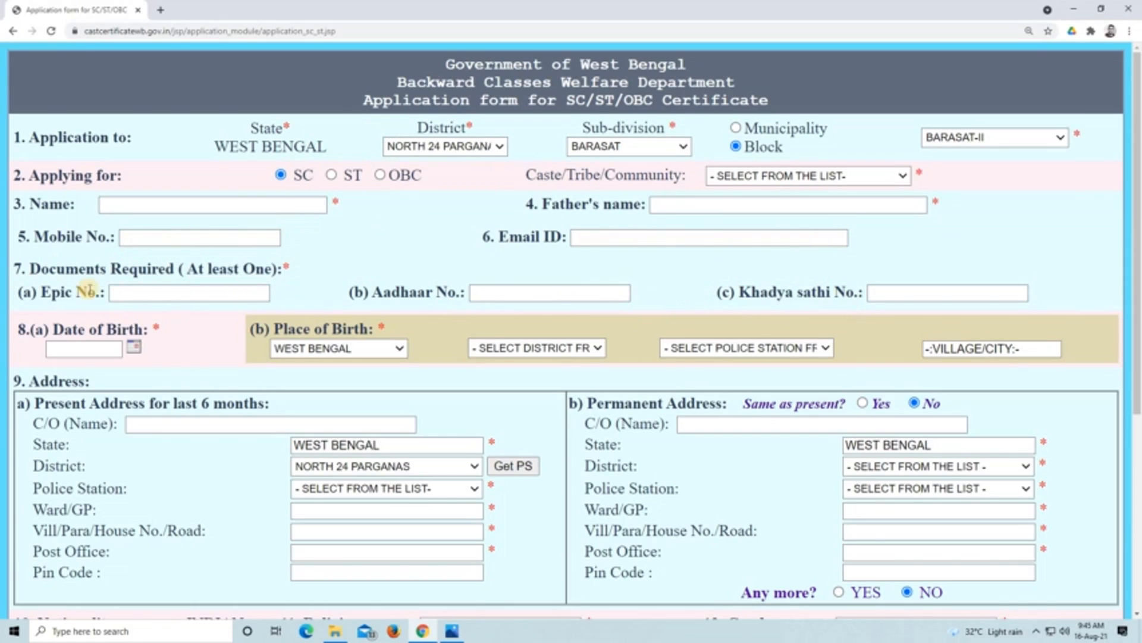
pyautogui.moveTo(158, 292)
pyautogui.click(134, 346)
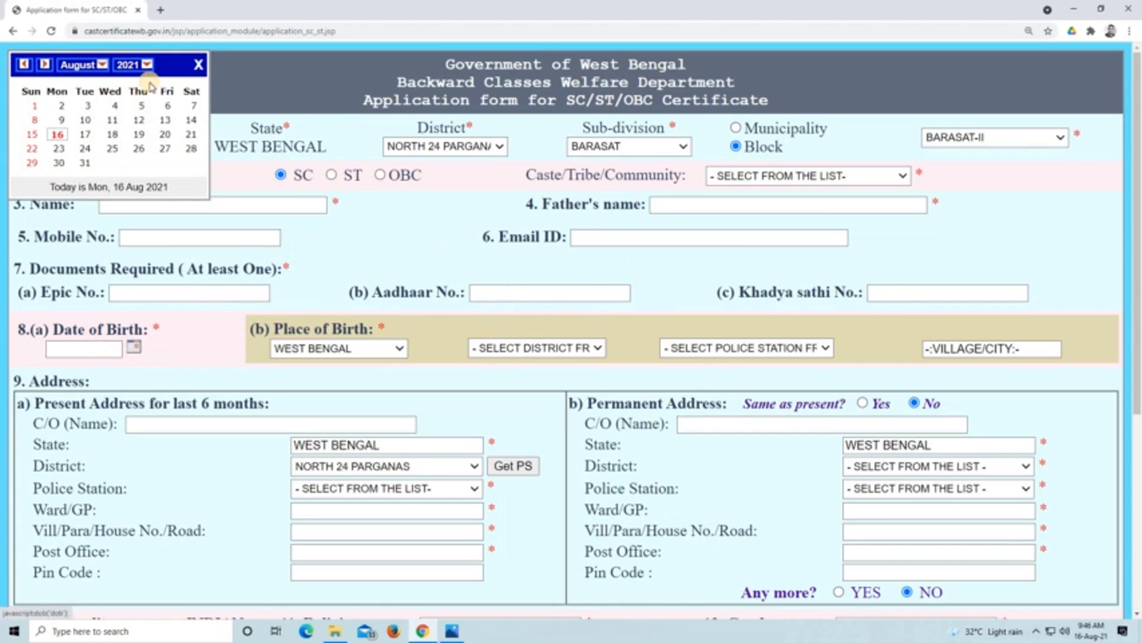
pyautogui.click(197, 66)
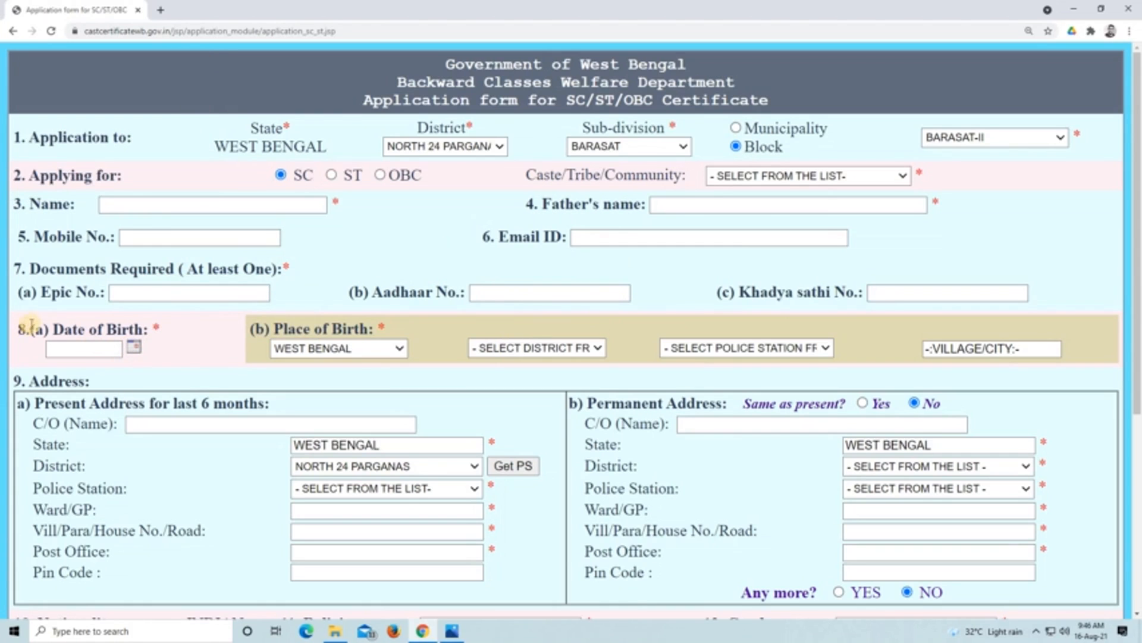
# - Set the place of birth to WEST BENGAL, district NORTH 24 PARGANAS and police station MADHYAMGRAM, leaving the village/city empty
pyautogui.click(400, 350)
pyautogui.click(396, 347)
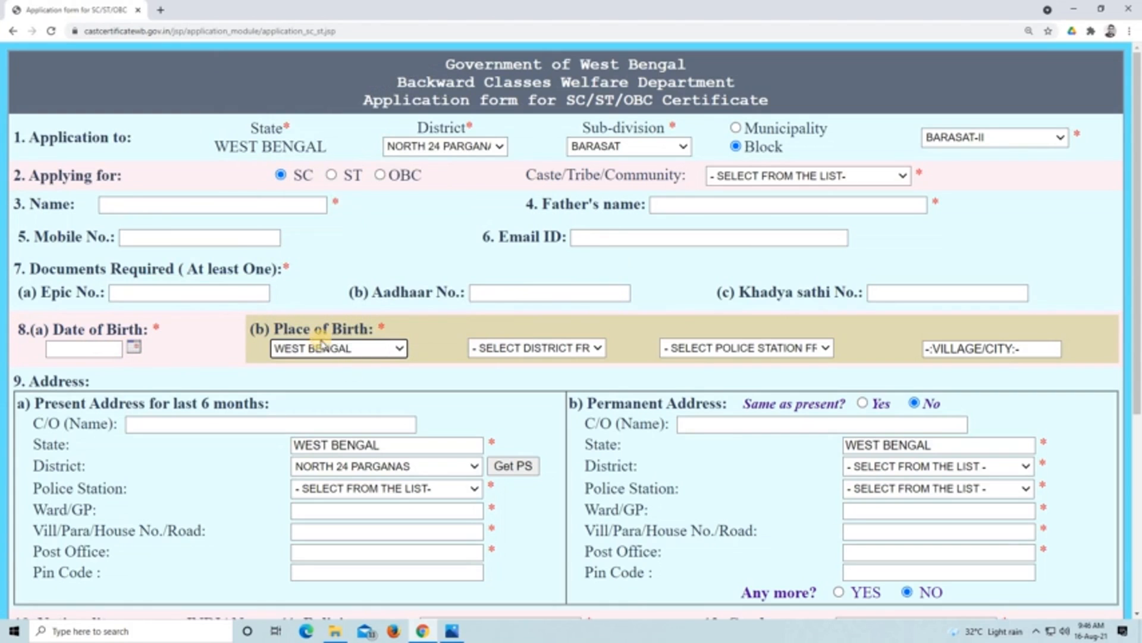
pyautogui.click(592, 351)
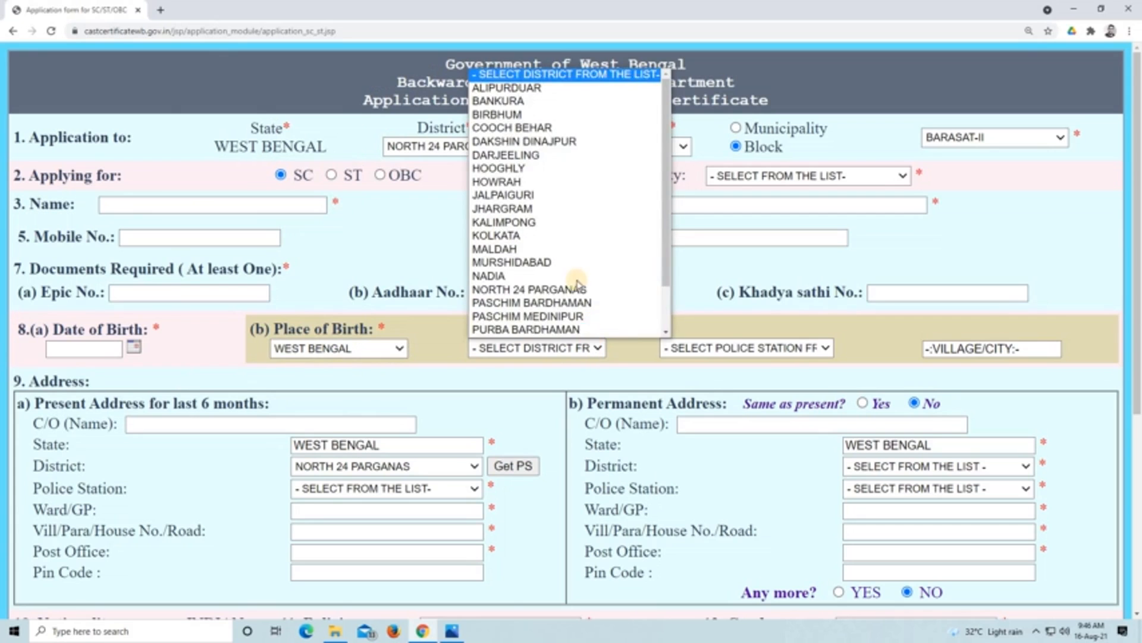
pyautogui.click(584, 291)
pyautogui.click(806, 349)
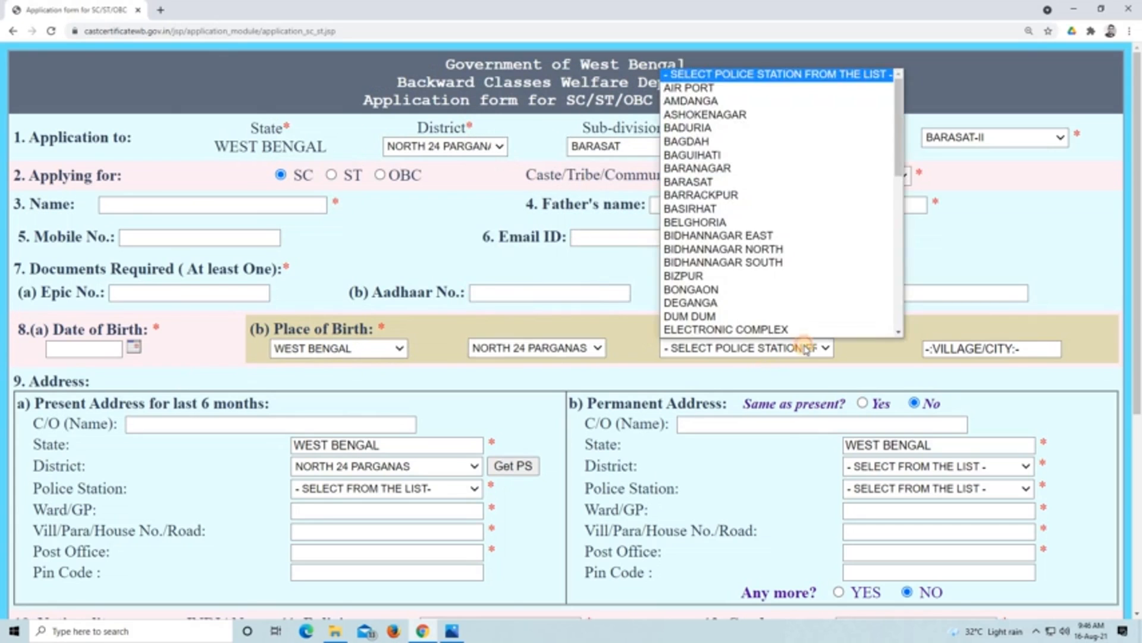
pyautogui.scroll(-8, 796, 310)
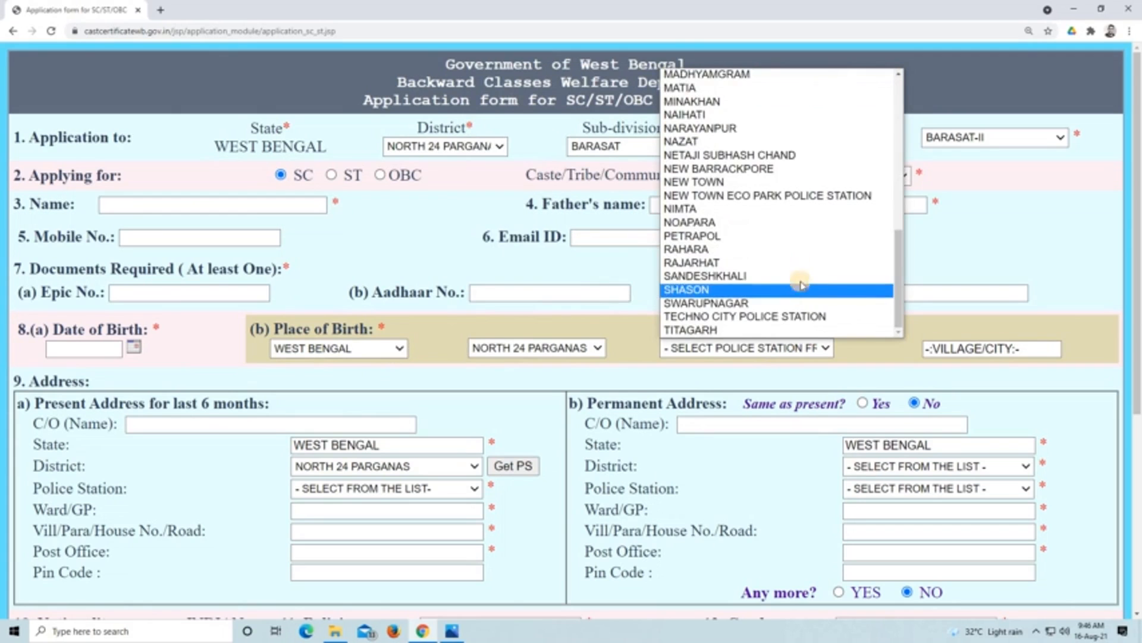
pyautogui.scroll(3, 795, 248)
pyautogui.click(792, 191)
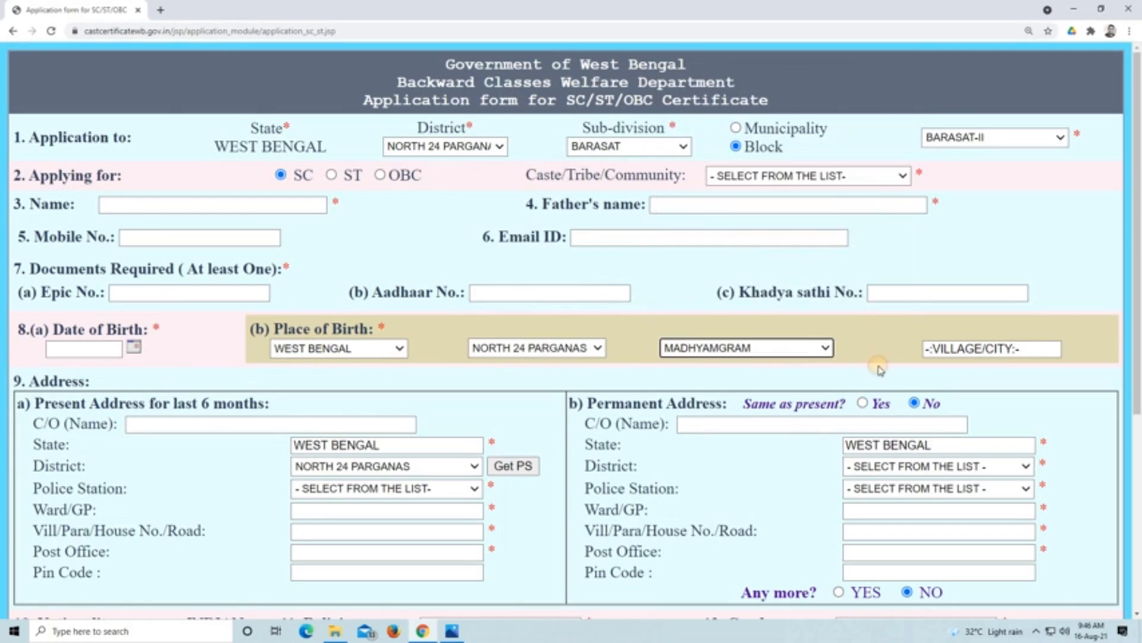
pyautogui.click(1003, 347)
# - Review the present address fields and mark the permanent address as the same as the present one
pyautogui.scroll(-1, 323, 451)
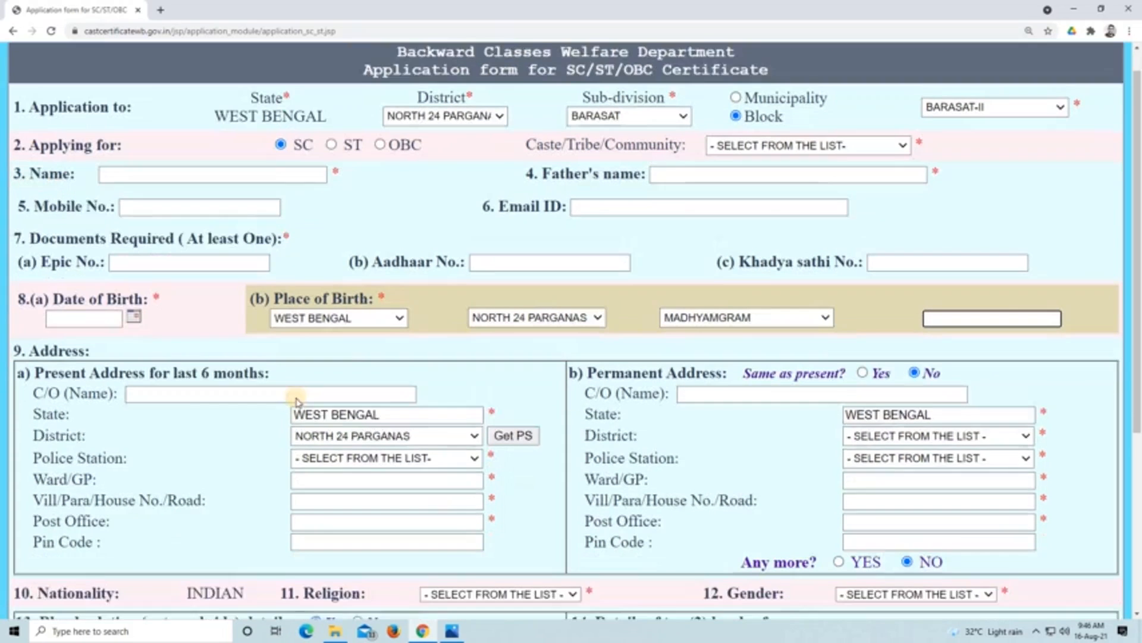
pyautogui.scroll(-3, 89, 285)
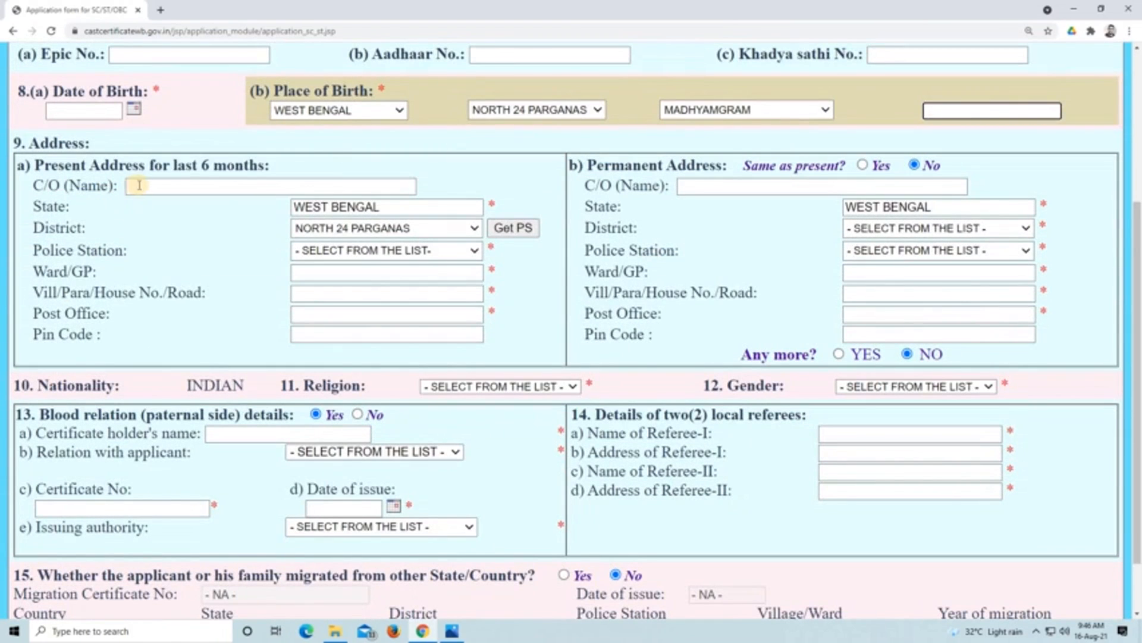
pyautogui.click(105, 186)
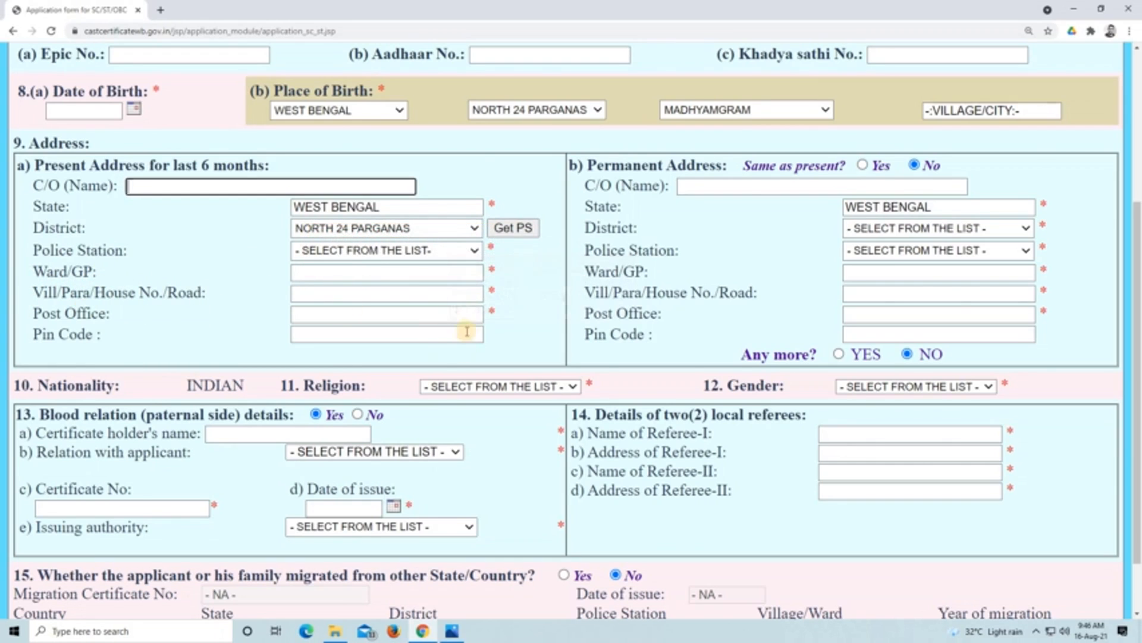
pyautogui.scroll(1, 470, 324)
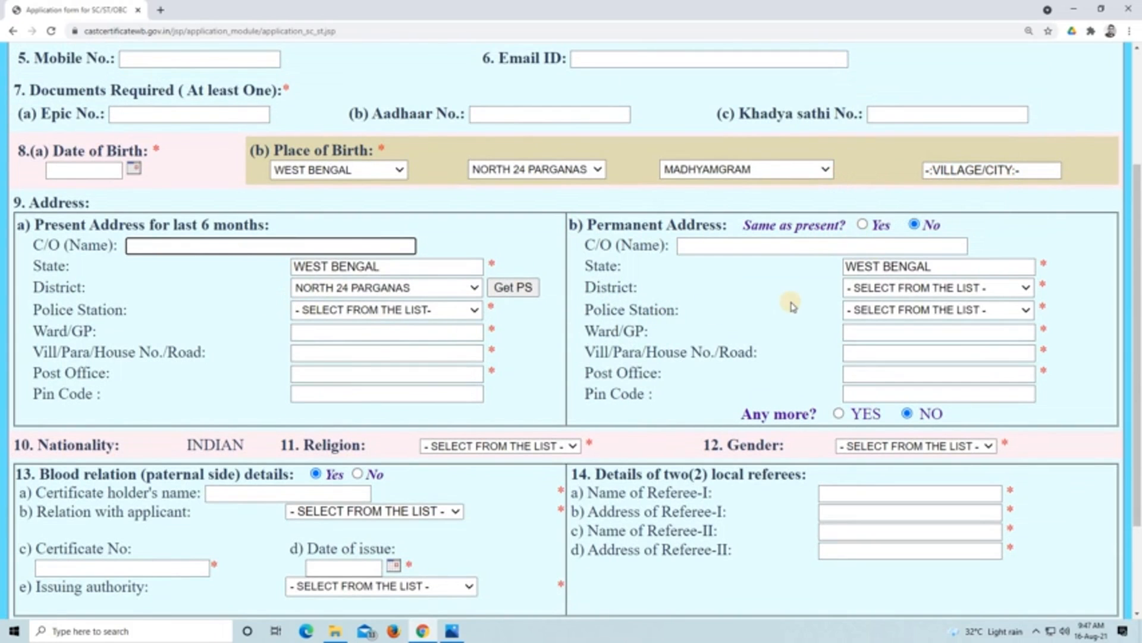
pyautogui.click(862, 225)
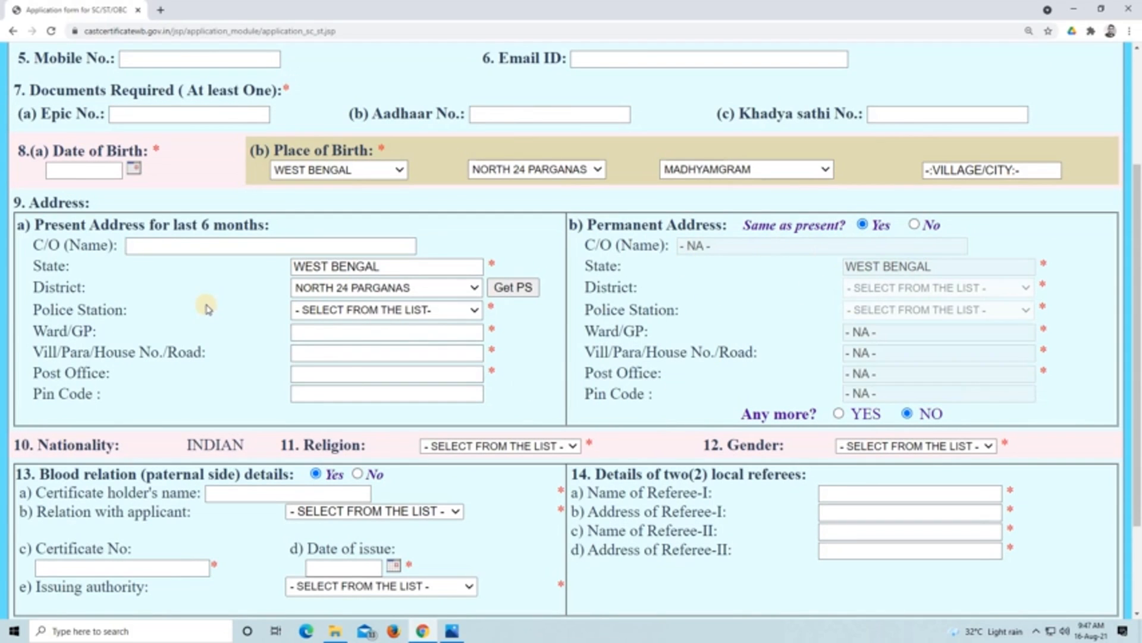
# - Mark the permanent address as different from the present one and set the religion to HINDUISM, leaving the gender unselected
pyautogui.click(916, 225)
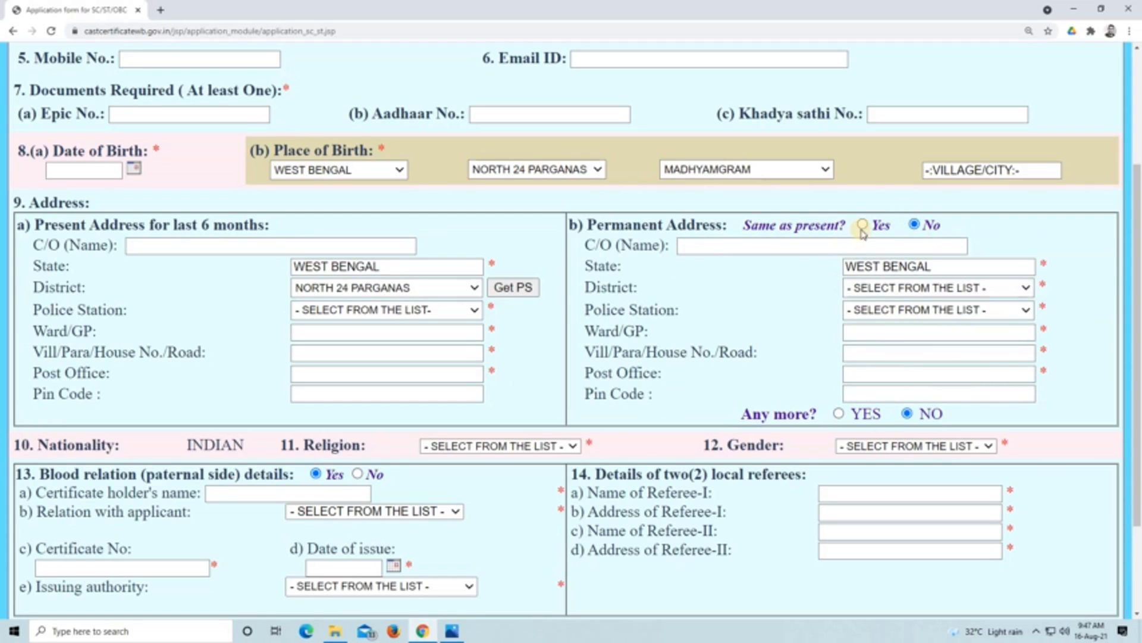
pyautogui.scroll(-3, 732, 366)
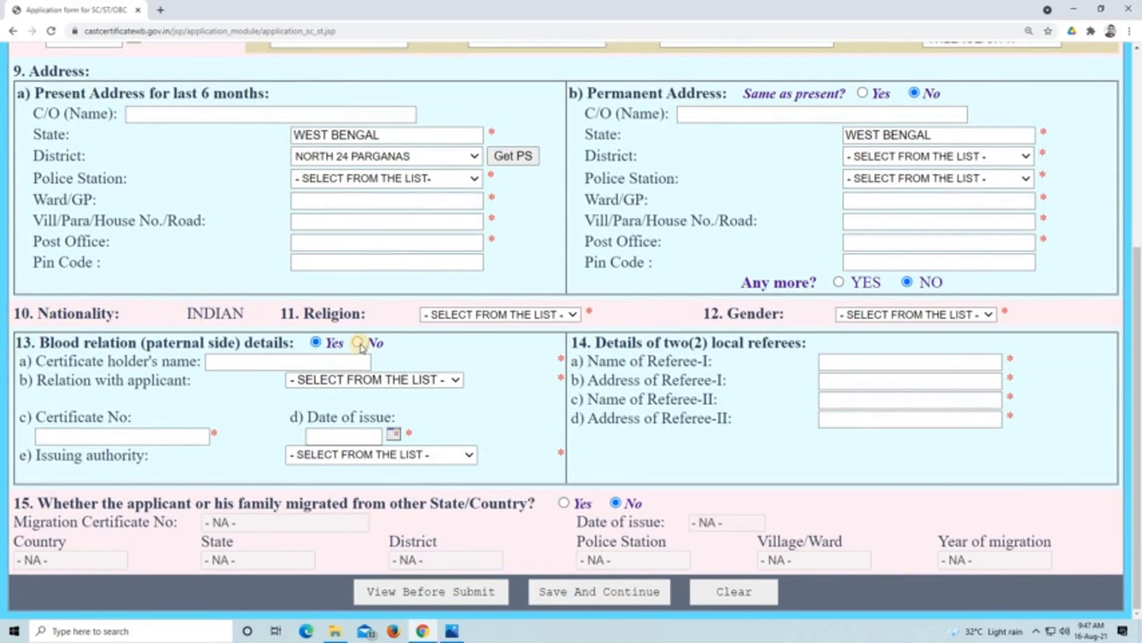
pyautogui.click(555, 315)
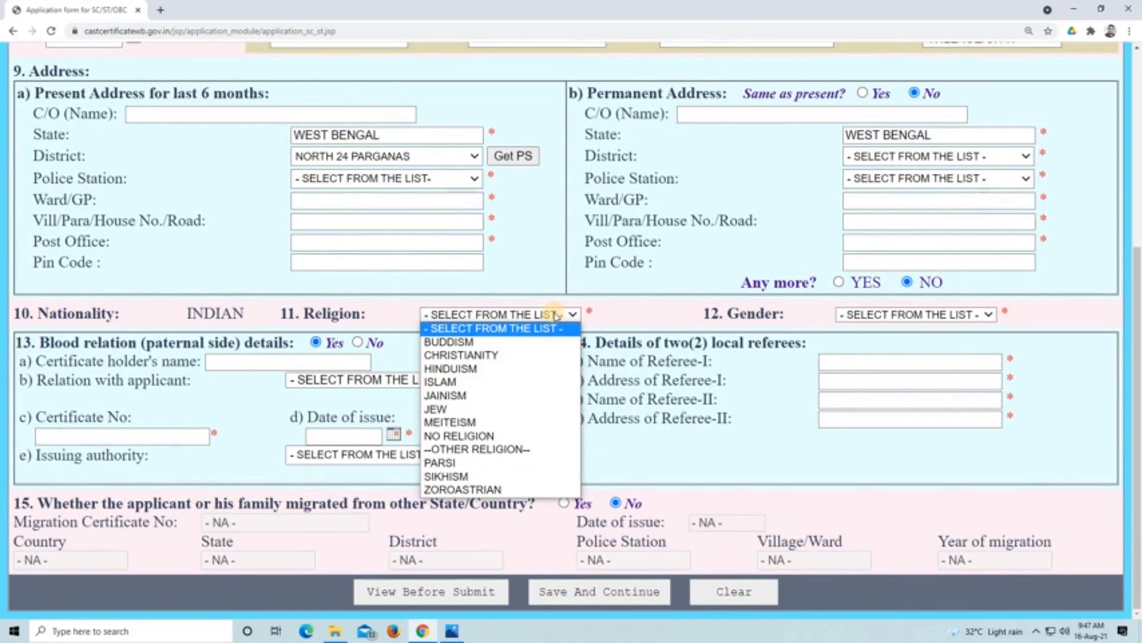
pyautogui.click(527, 368)
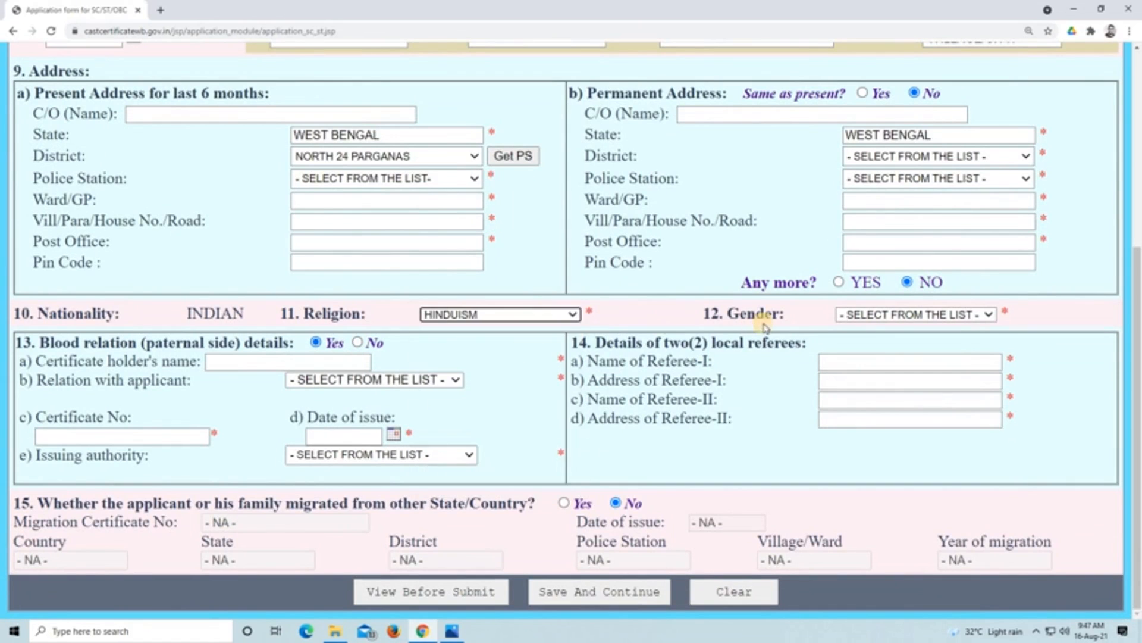
pyautogui.click(901, 316)
pyautogui.click(552, 331)
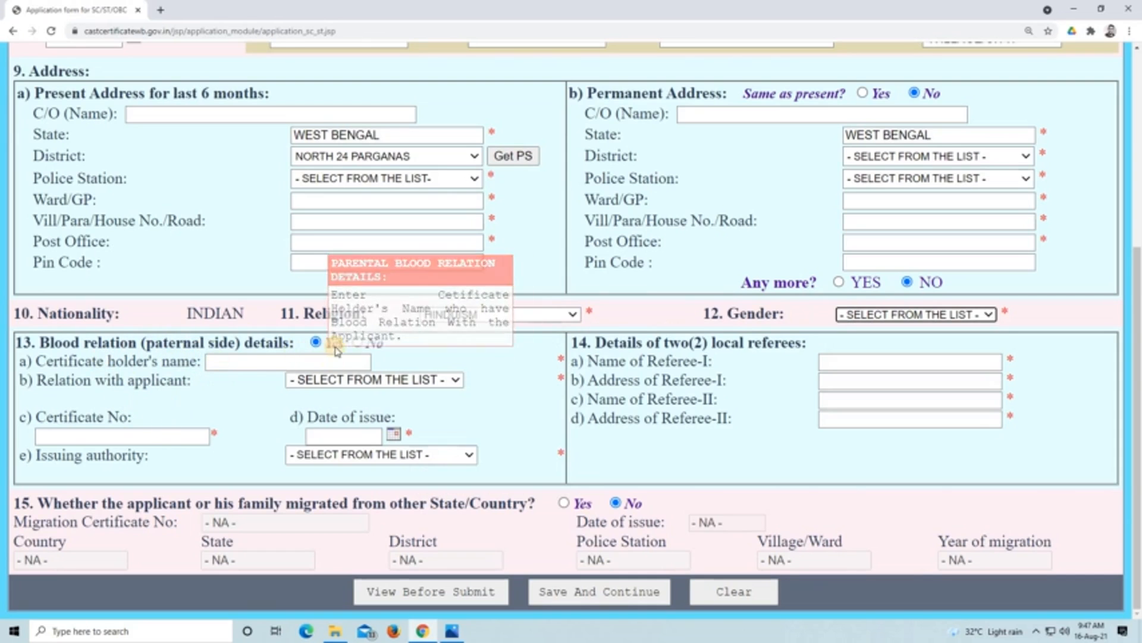
# - Examine the paternal blood relation fields, including the relation and issuing authority options, certificate number and date of issue, without filling them in
pyautogui.click(357, 343)
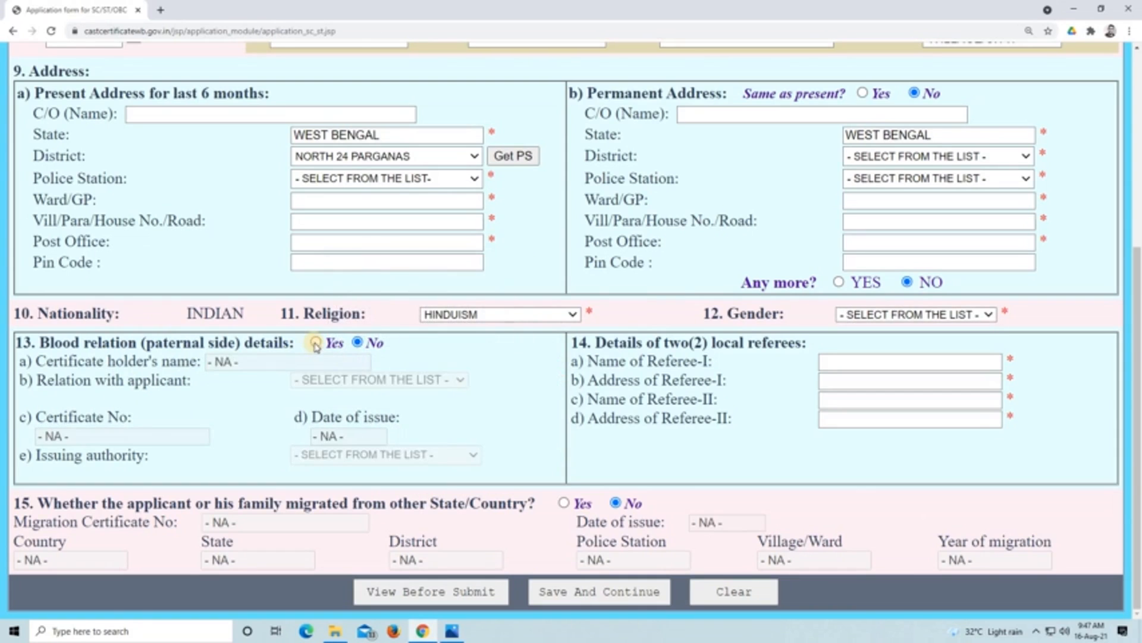
pyautogui.click(316, 342)
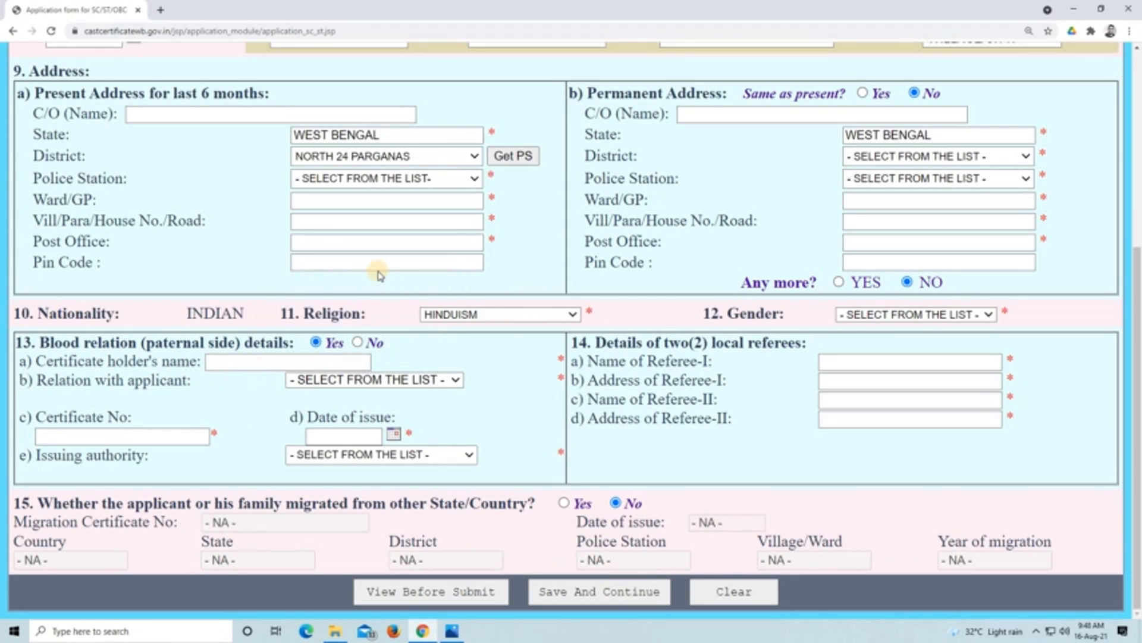
pyautogui.click(455, 380)
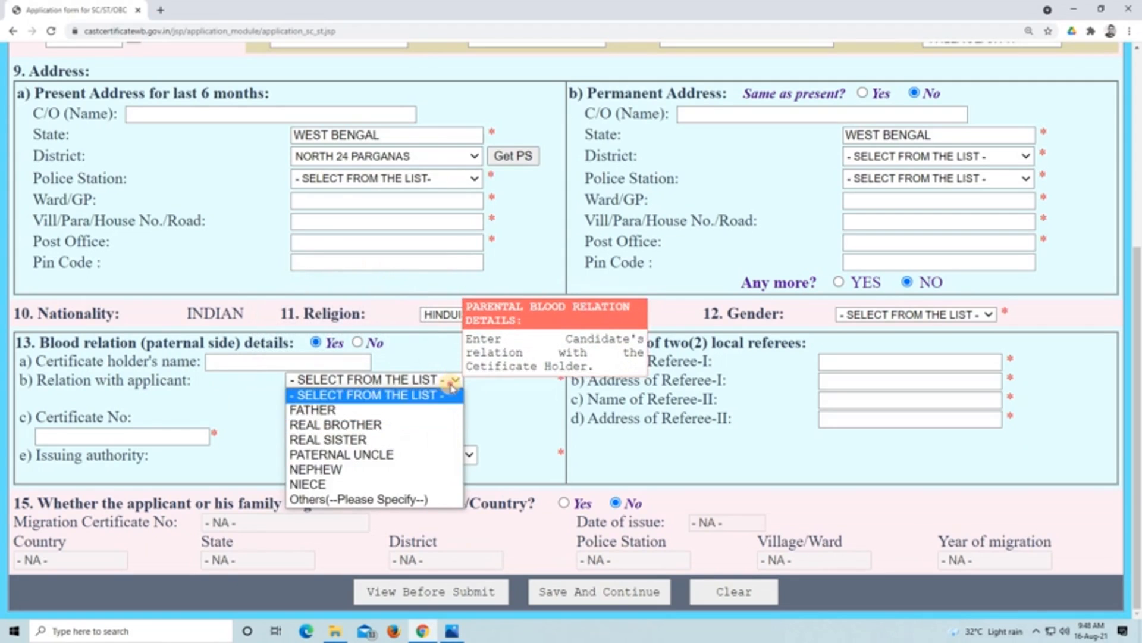
pyautogui.click(378, 397)
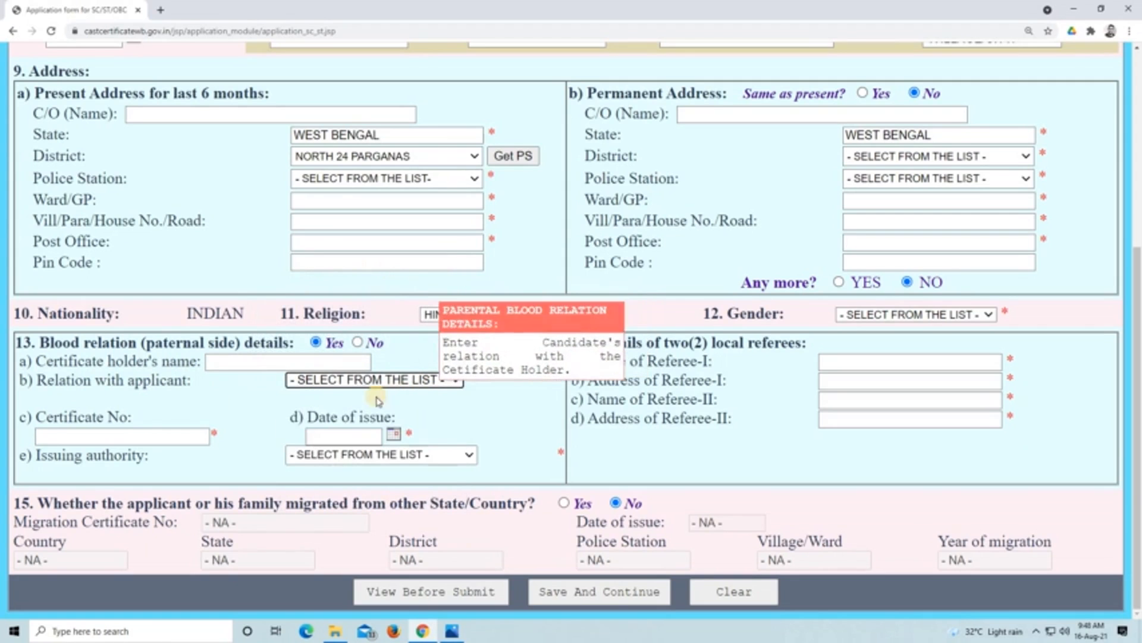
pyautogui.click(126, 433)
pyautogui.click(229, 390)
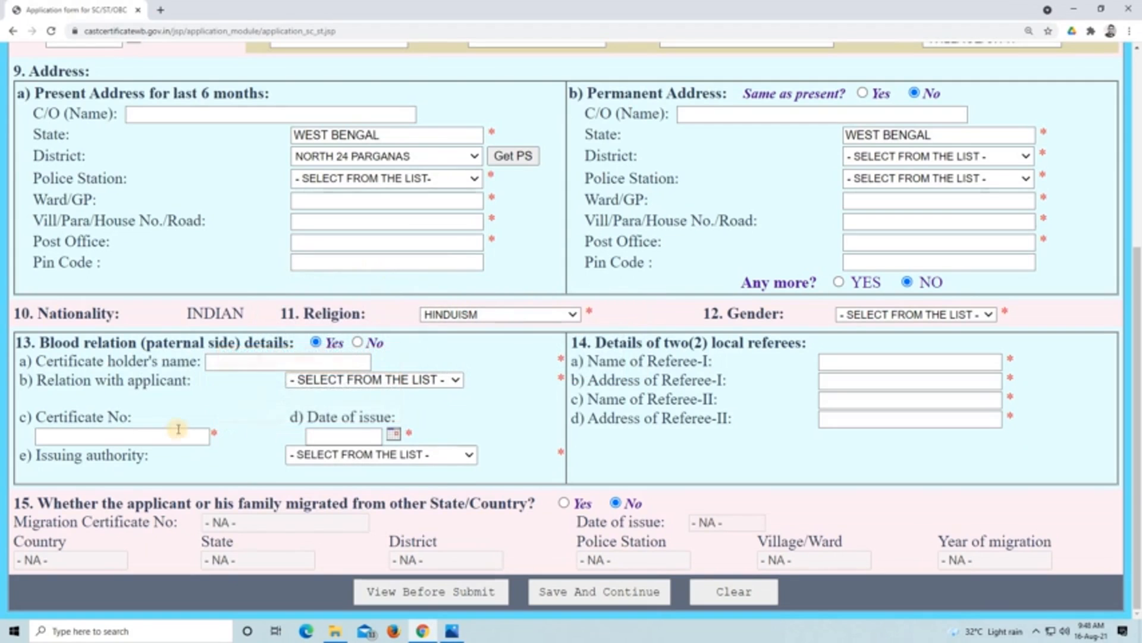
pyautogui.moveTo(154, 434)
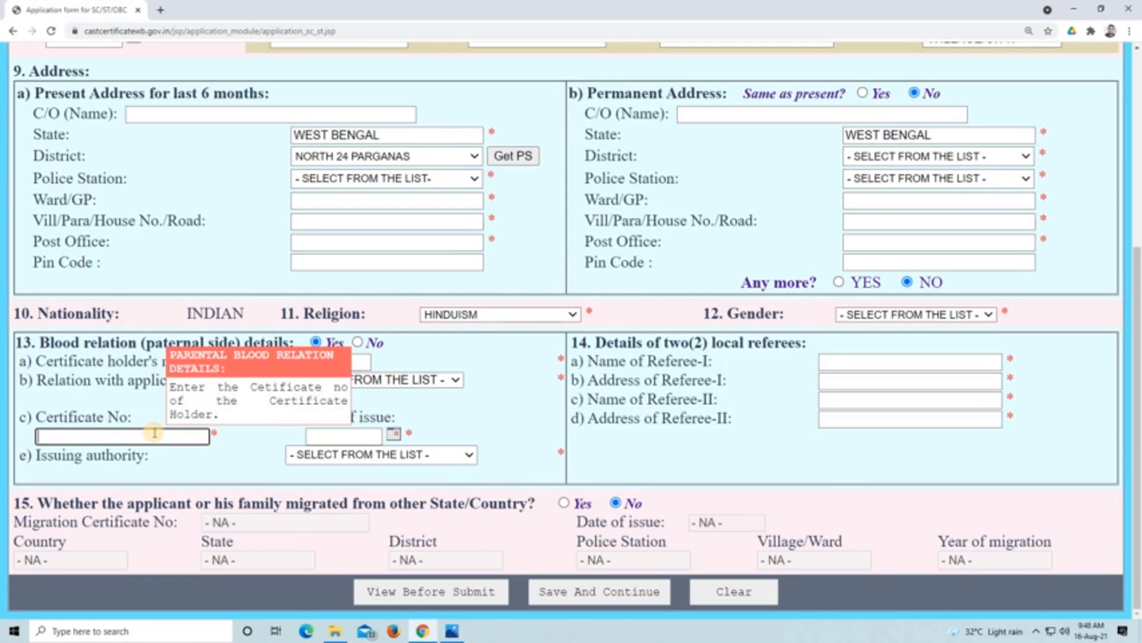
pyautogui.click(369, 435)
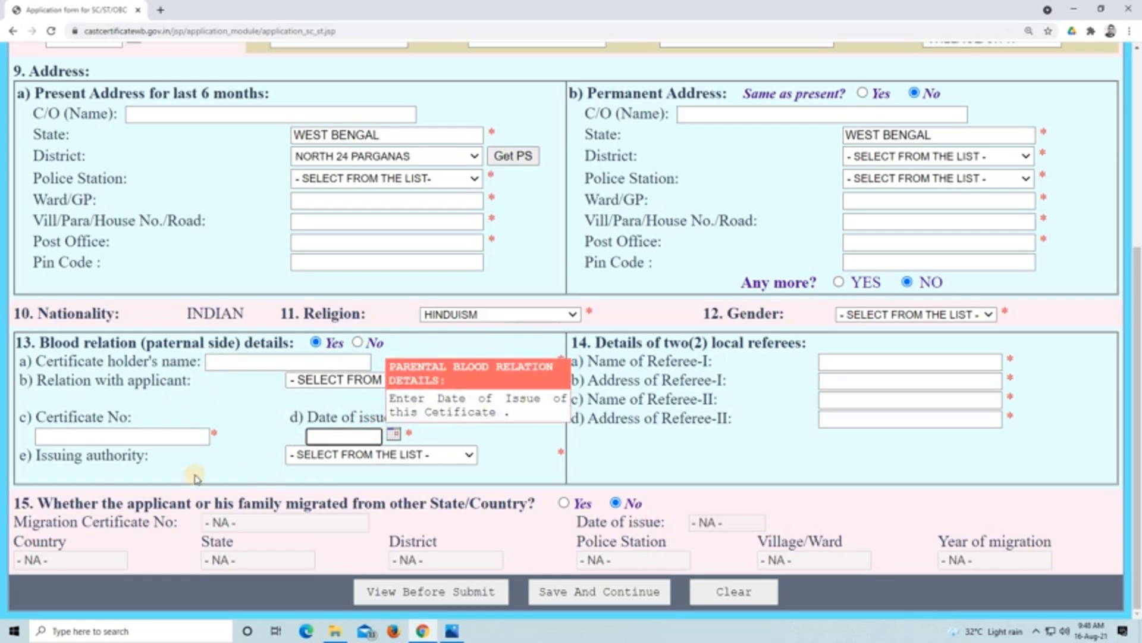
pyautogui.click(437, 455)
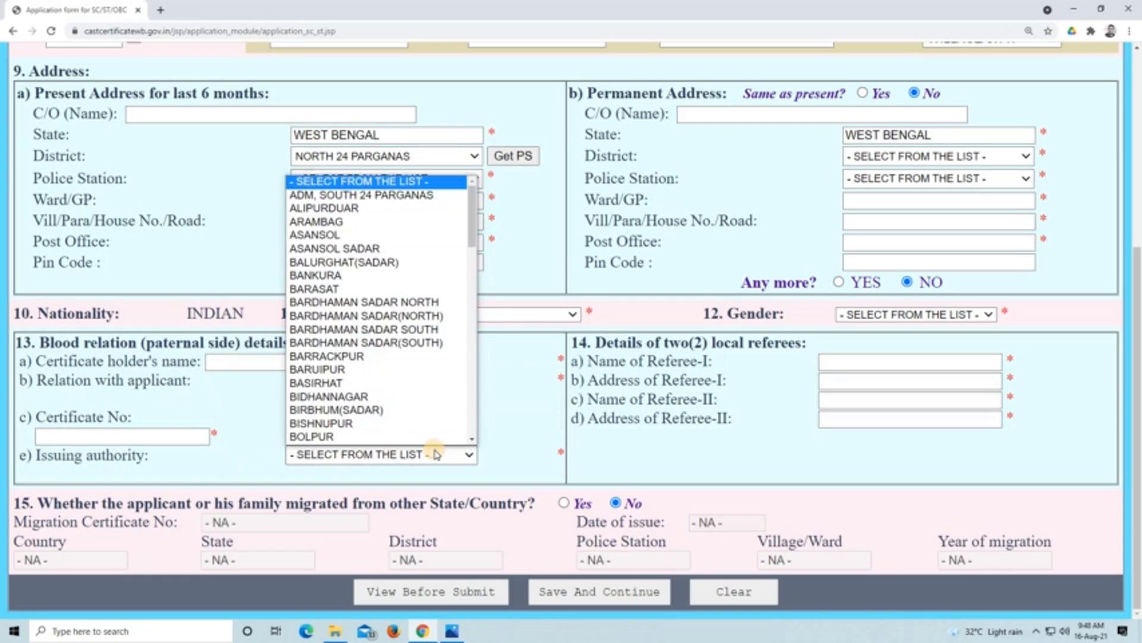
pyautogui.click(437, 454)
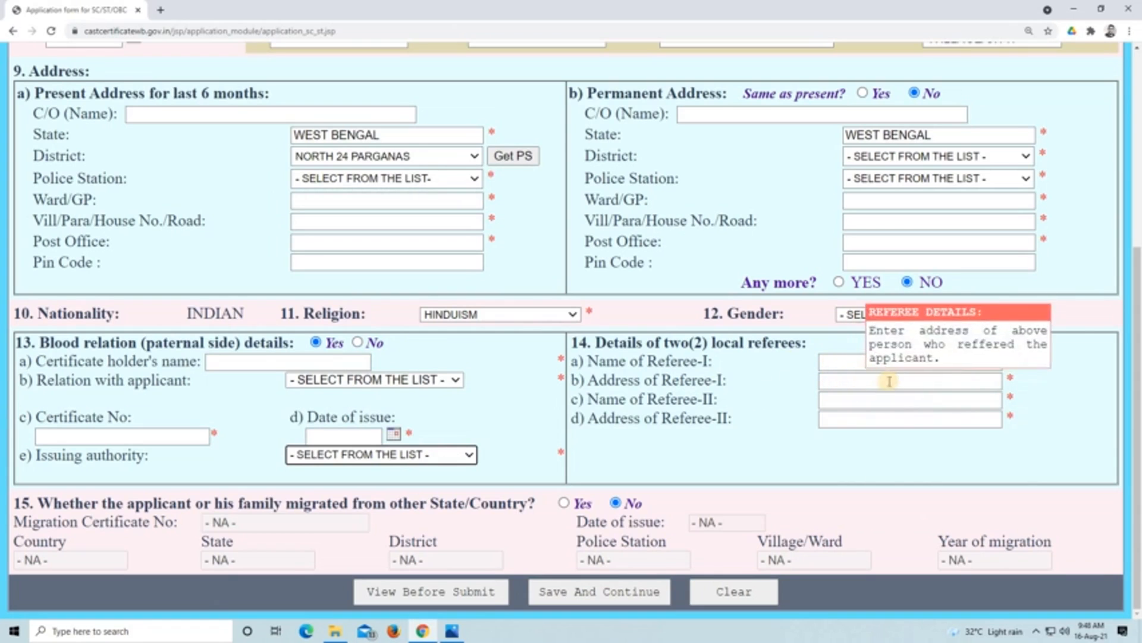
# - Set the blood relation details to No and preview the migration fields, leaving the migration question at No
pyautogui.click(357, 343)
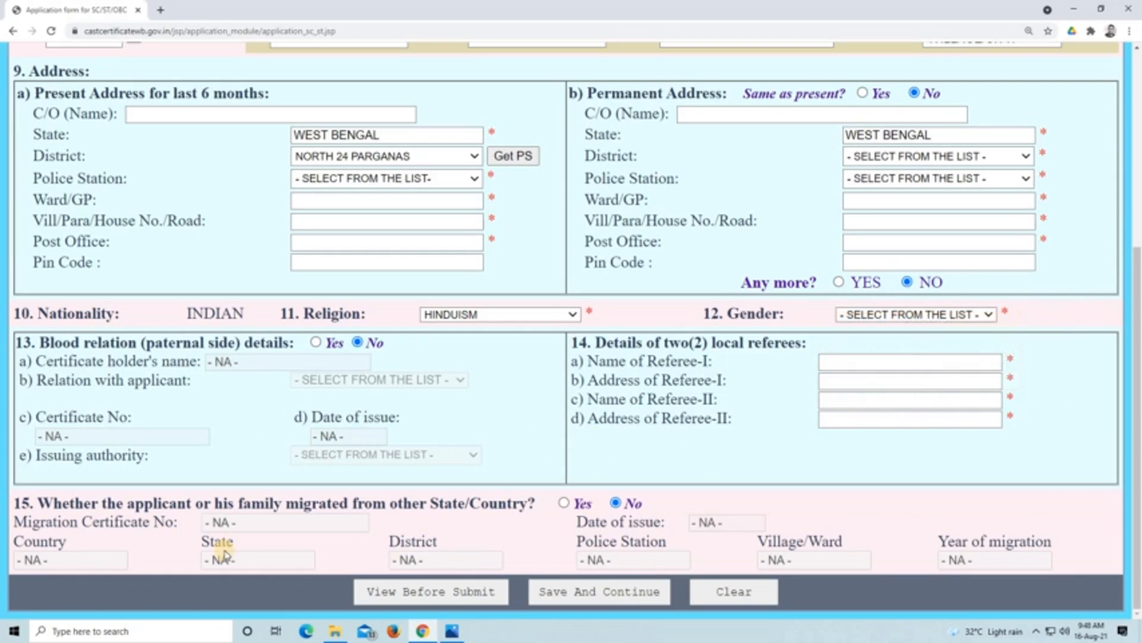
pyautogui.click(564, 504)
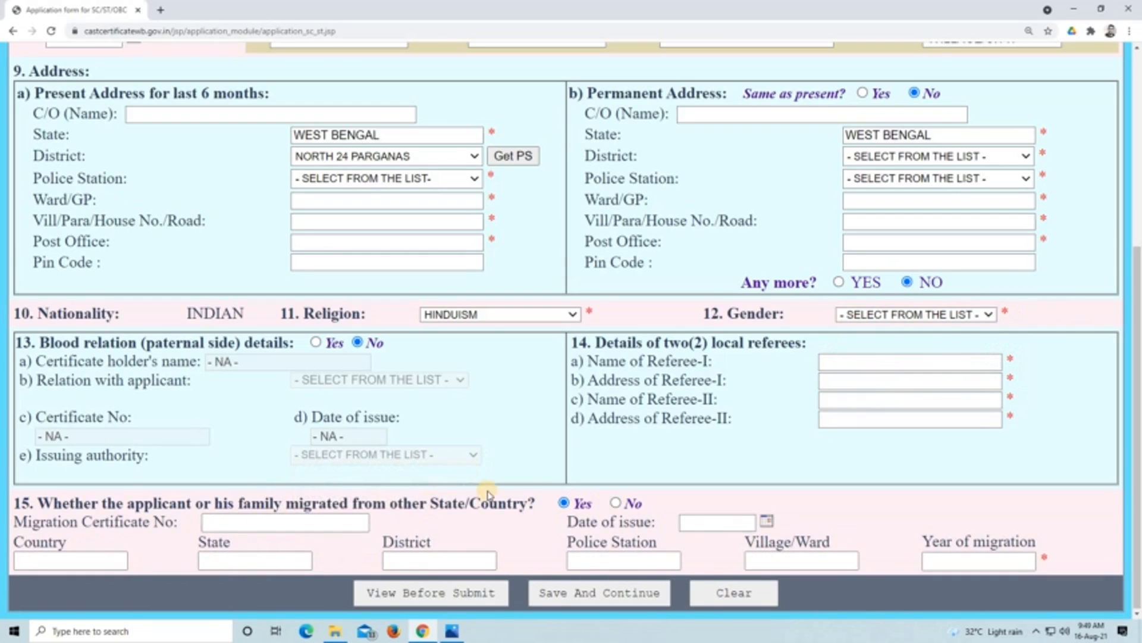
pyautogui.click(618, 504)
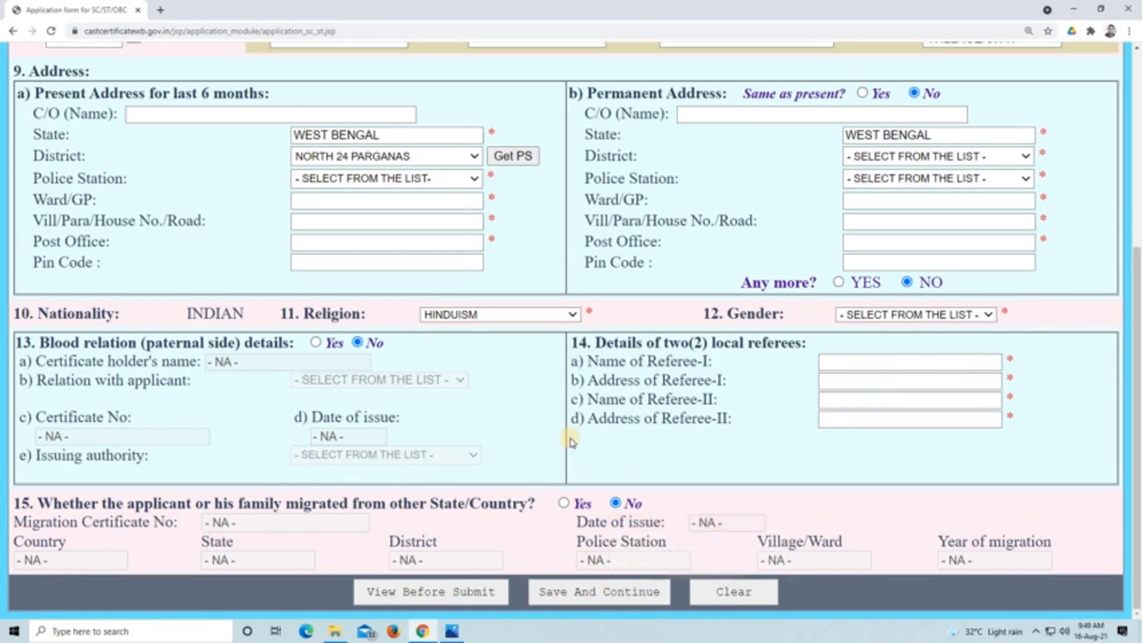
# - Review the completed application form from the application details down to the migration section
pyautogui.scroll(4, 568, 439)
pyautogui.scroll(1, 513, 411)
pyautogui.scroll(-5, 534, 324)
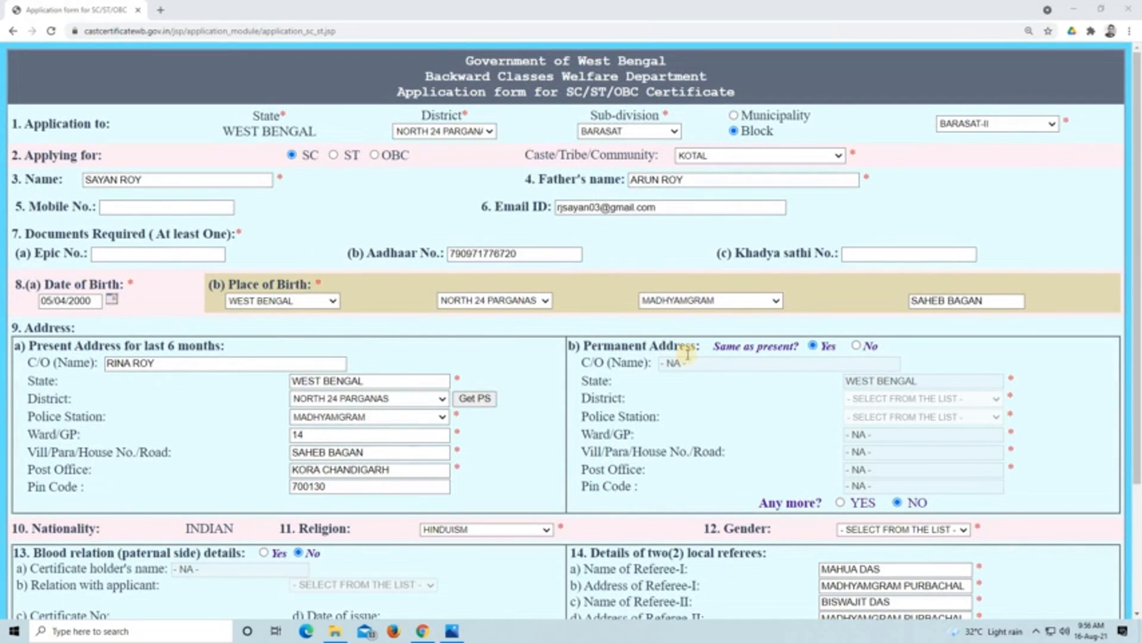
pyautogui.scroll(-3, 668, 421)
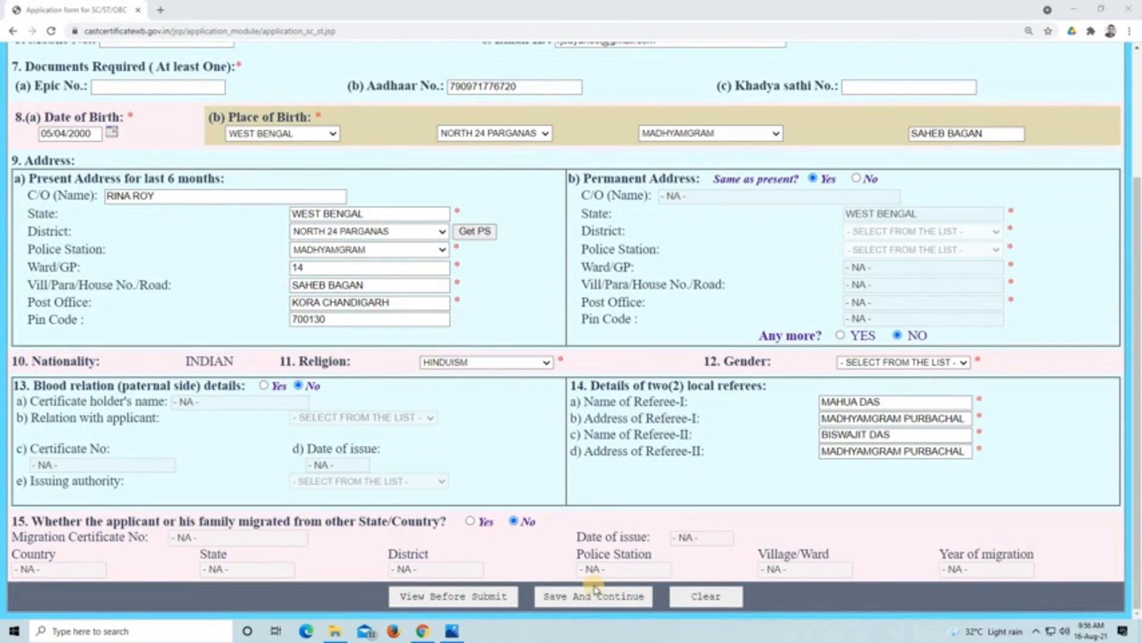
pyautogui.scroll(3, 598, 442)
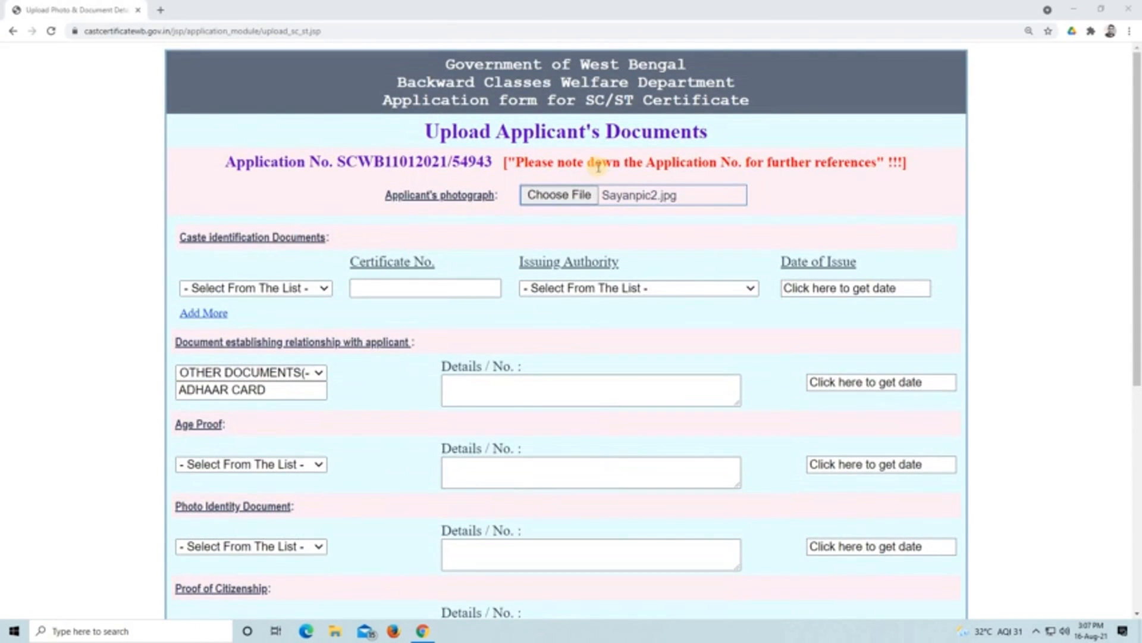
# - Review the photograph and caste identification entries and select OTHER DOCUMENTS(--PLEASE SPECIFY--) as the document establishing relationship with the applicant
pyautogui.moveTo(620, 194)
pyautogui.scroll(-1, 338, 335)
pyautogui.scroll(-1, 338, 335)
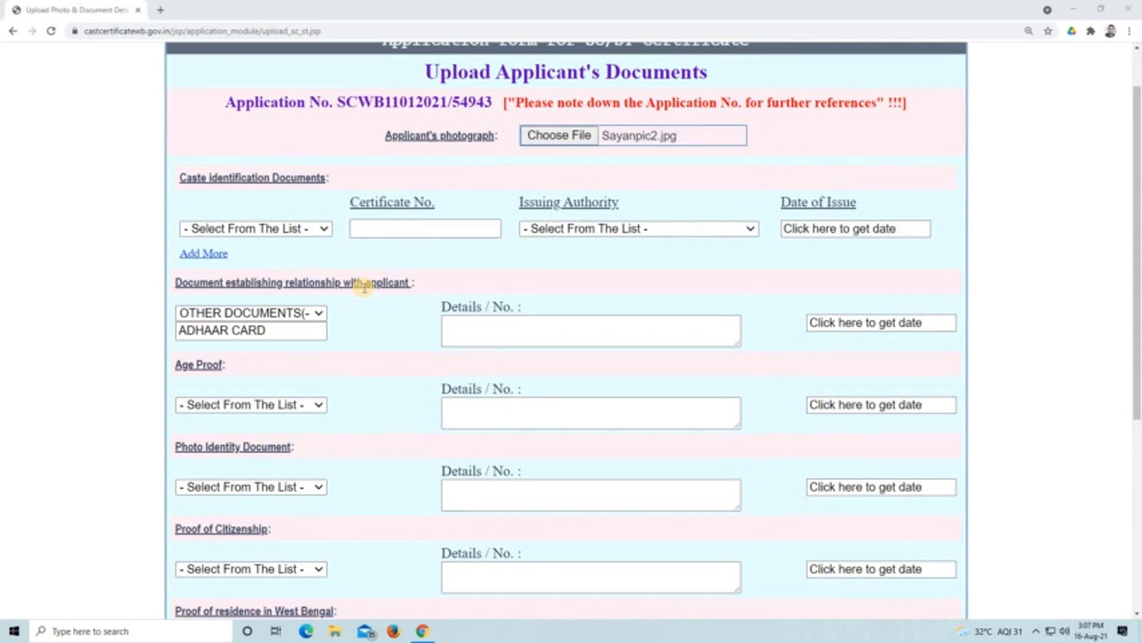
pyautogui.click(312, 312)
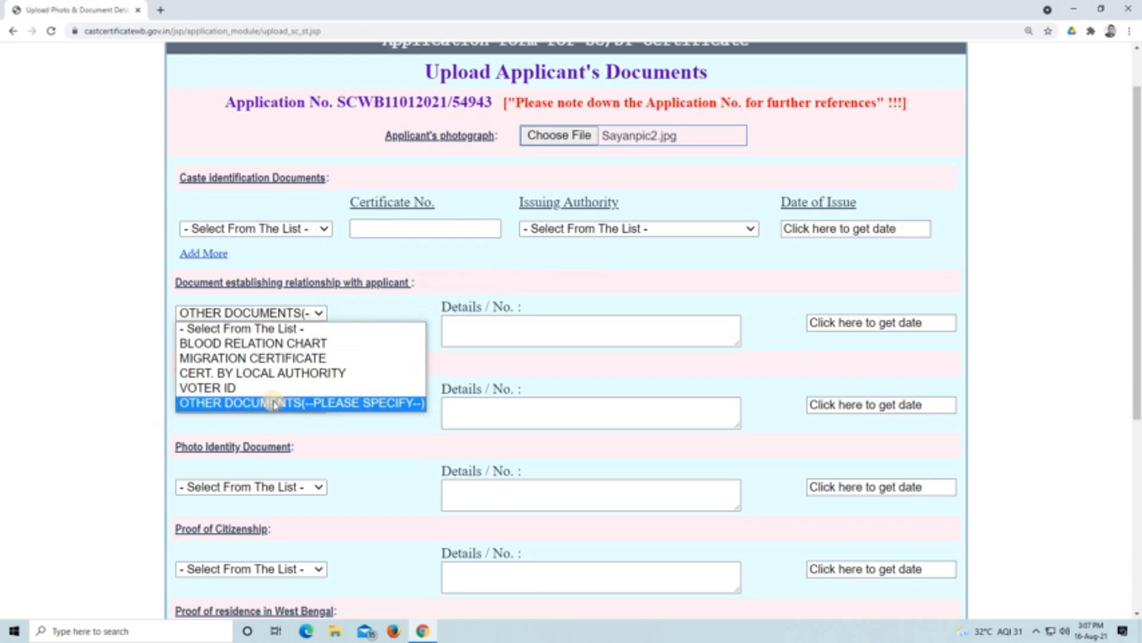
pyautogui.click(308, 403)
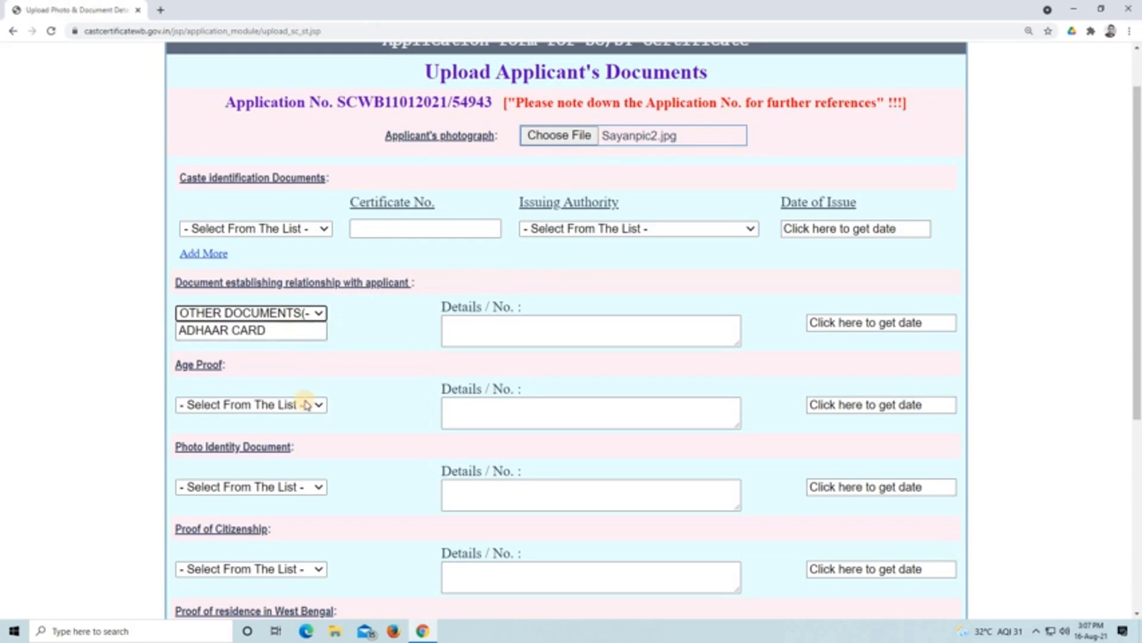
# - Choose ADMIT CARD as the age proof and AADHAR CARD as the photo identity document
pyautogui.scroll(-2, 306, 405)
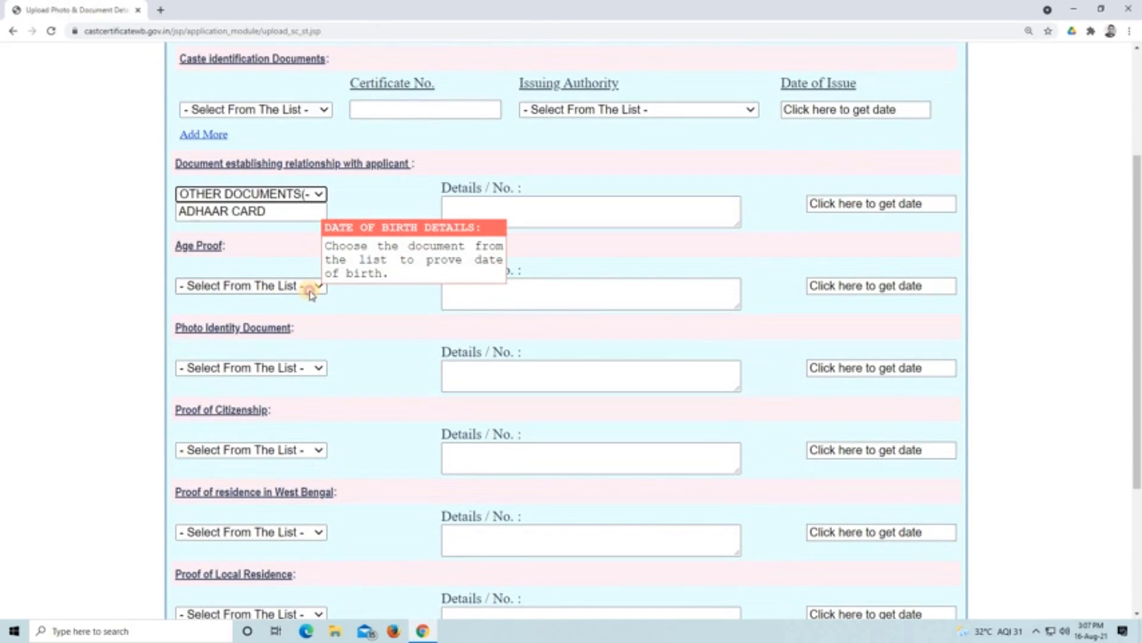
pyautogui.click(310, 291)
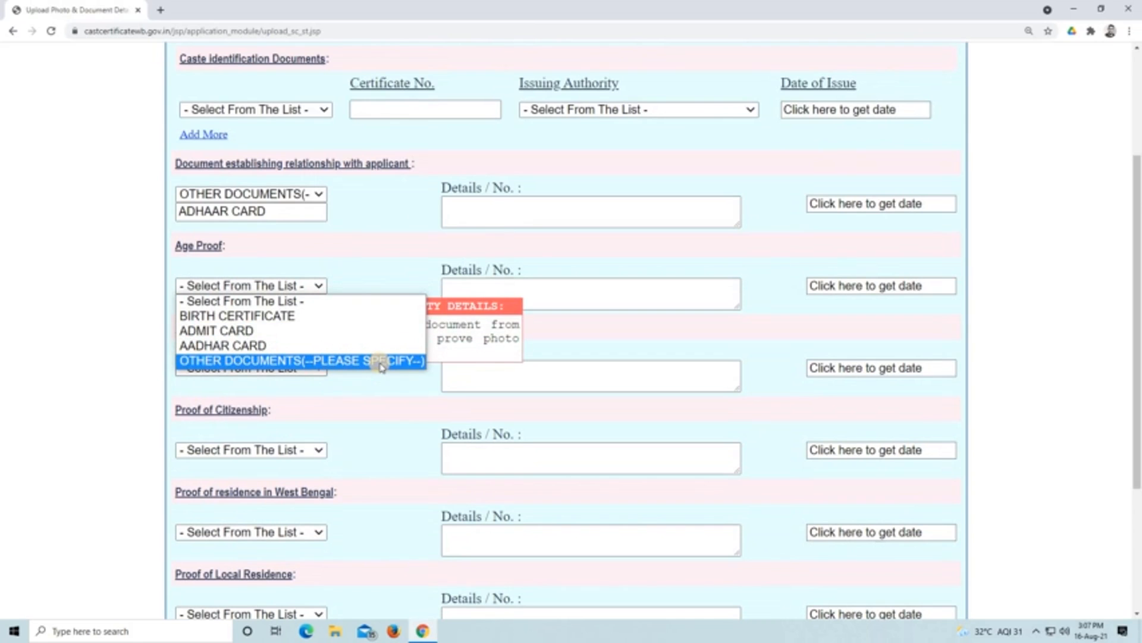
pyautogui.click(345, 333)
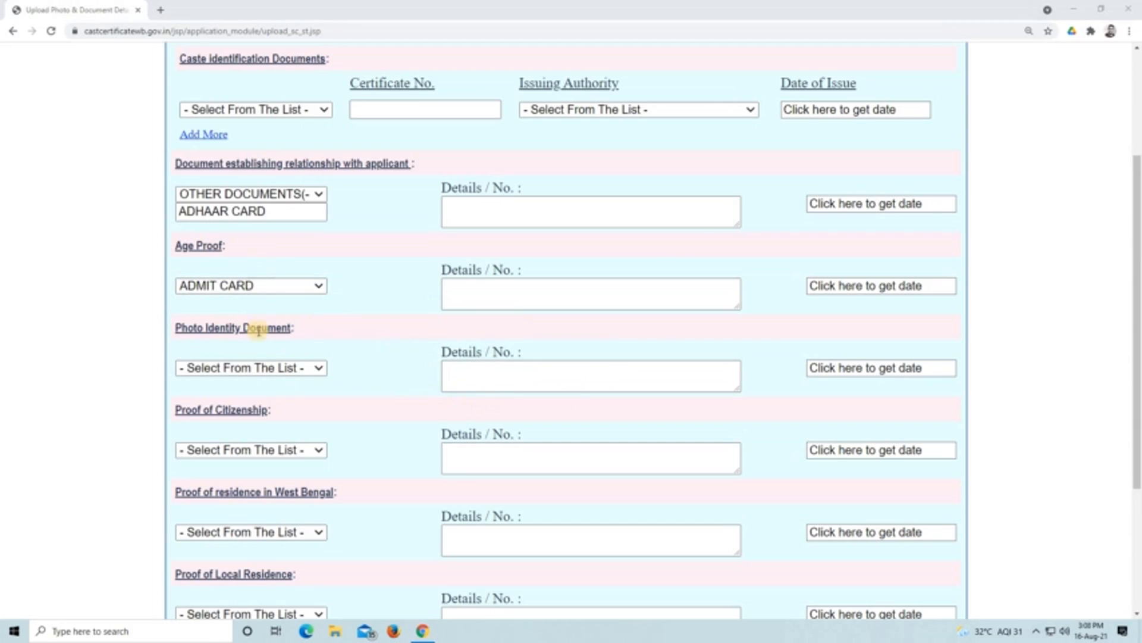
pyautogui.click(319, 369)
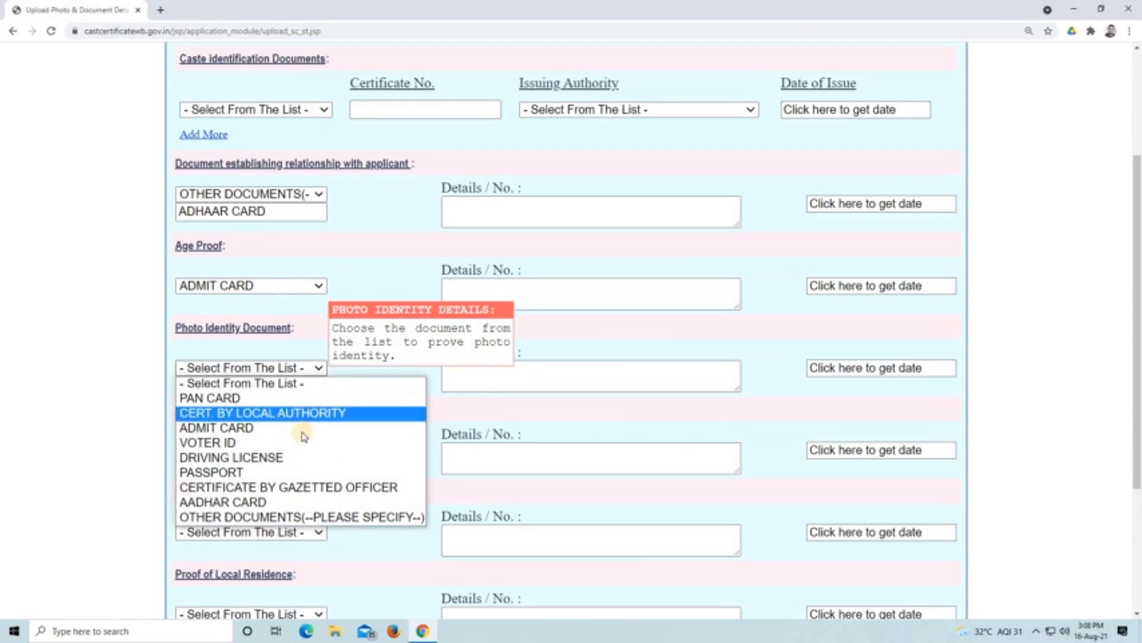
pyautogui.click(329, 504)
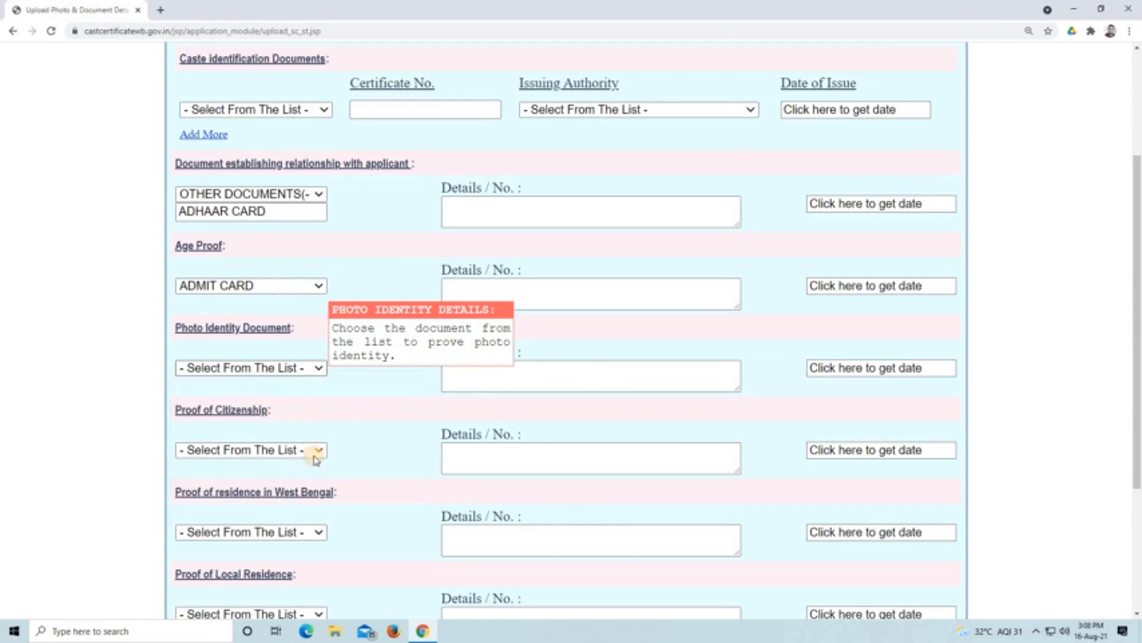
# - Choose AADHAR CARD as the proof of citizenship
pyautogui.scroll(-2, 322, 440)
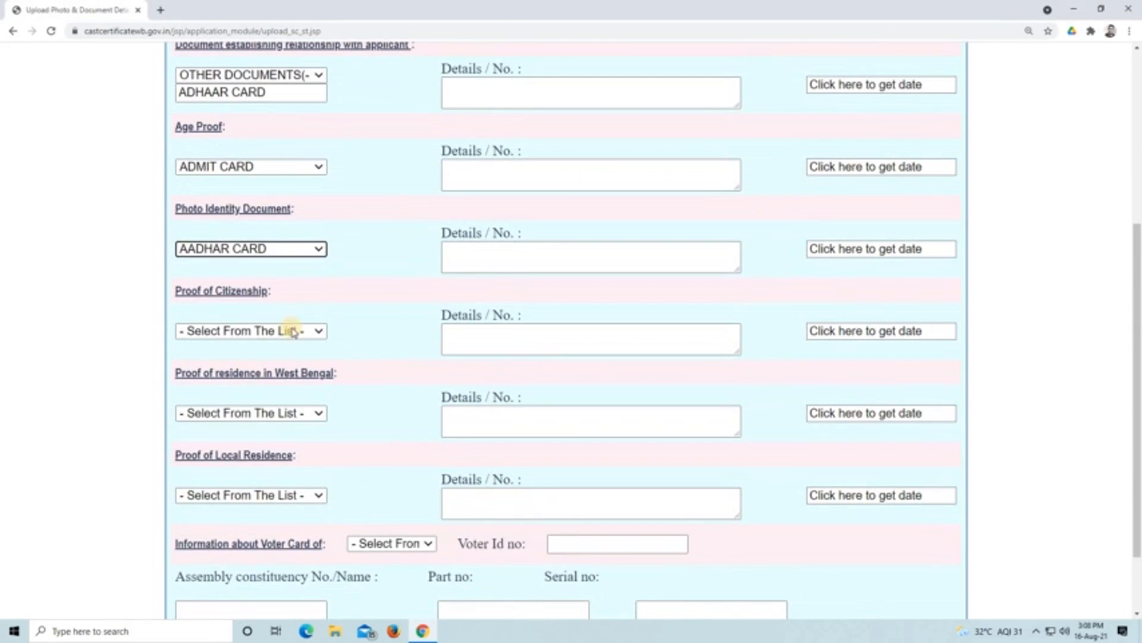
pyautogui.click(313, 331)
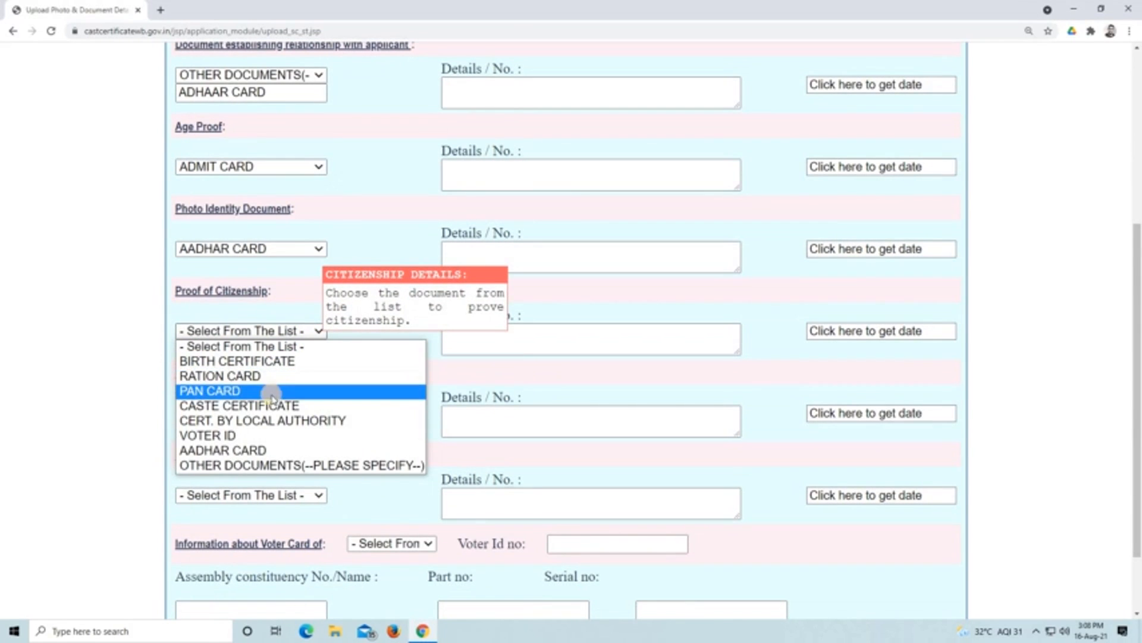
pyautogui.click(286, 450)
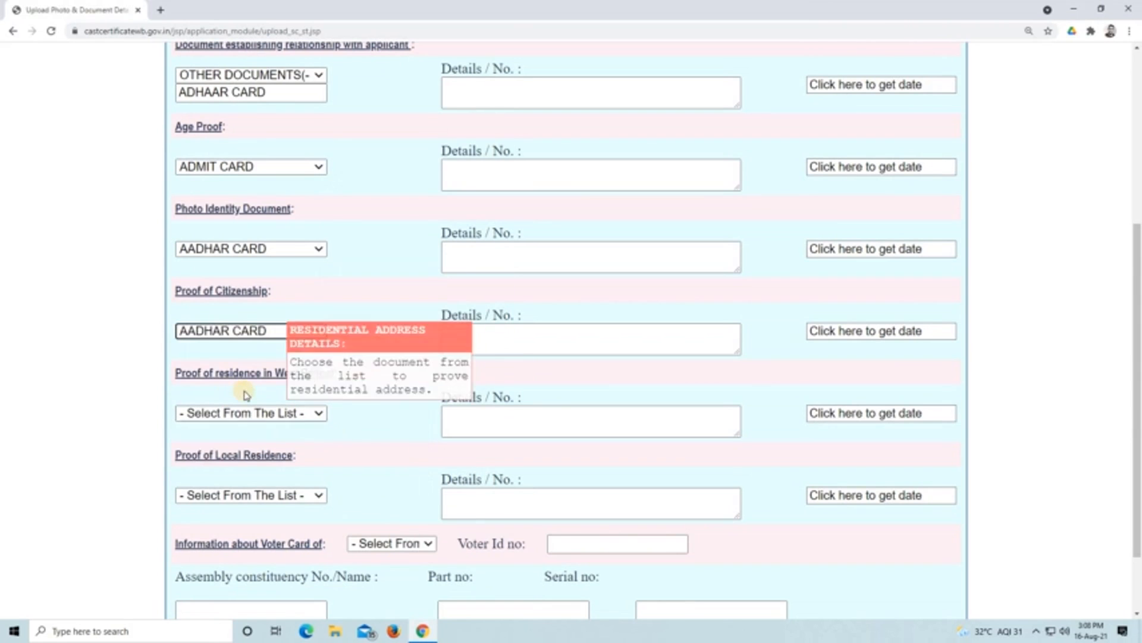
# - Choose AADHAR CARD for both the proof of residence in West Bengal and the proof of local residence
pyautogui.scroll(-1, 283, 386)
pyautogui.scroll(-1, 319, 357)
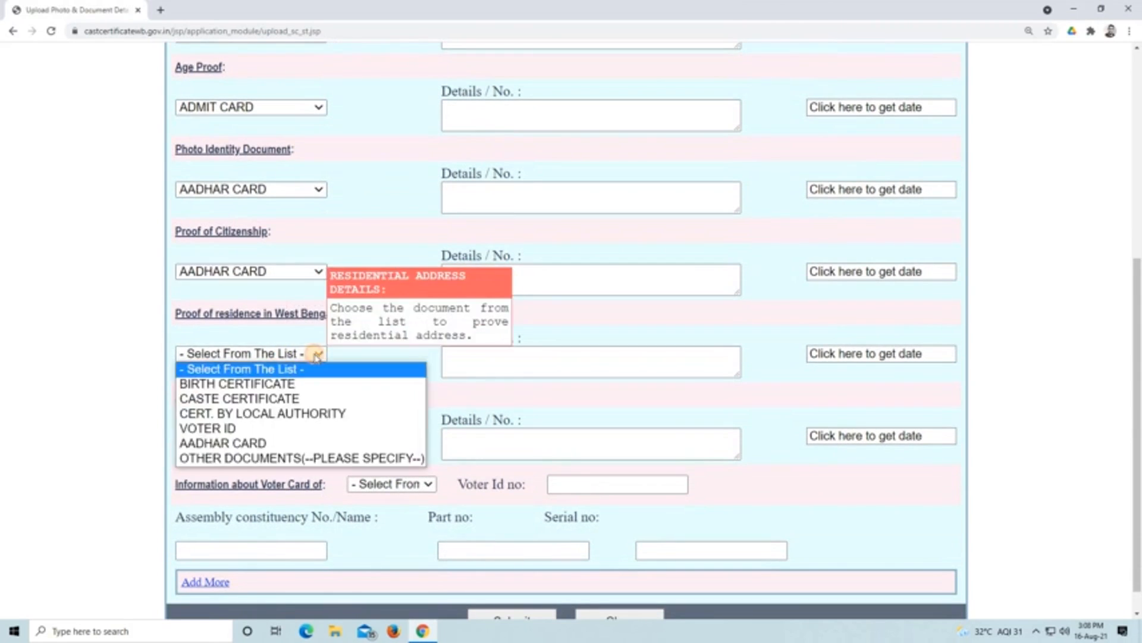
pyautogui.click(282, 442)
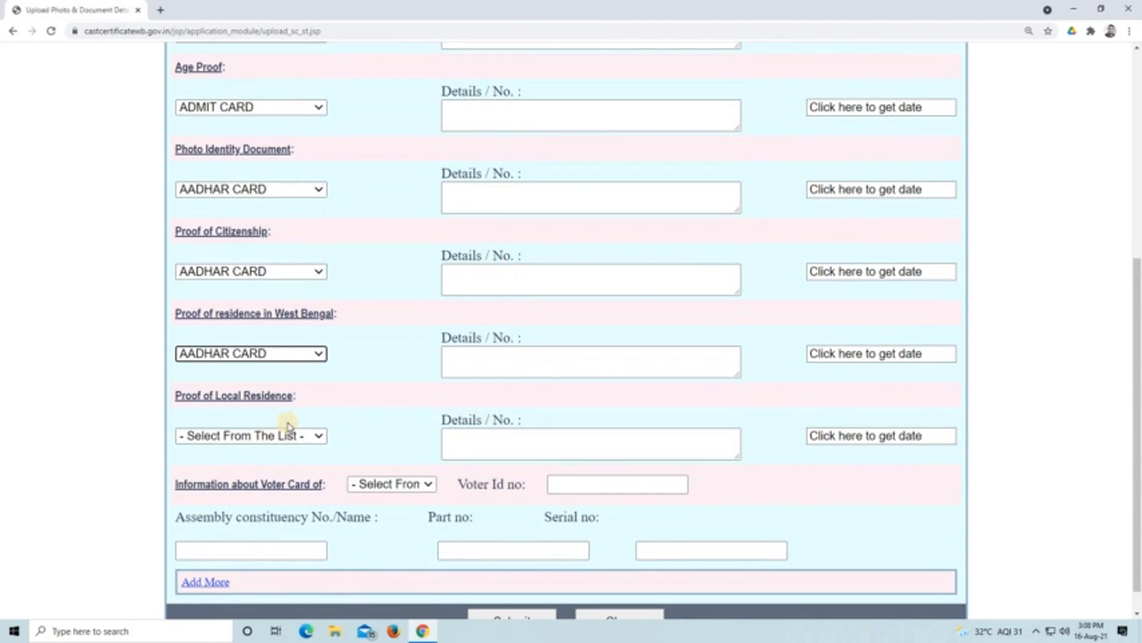
pyautogui.click(288, 435)
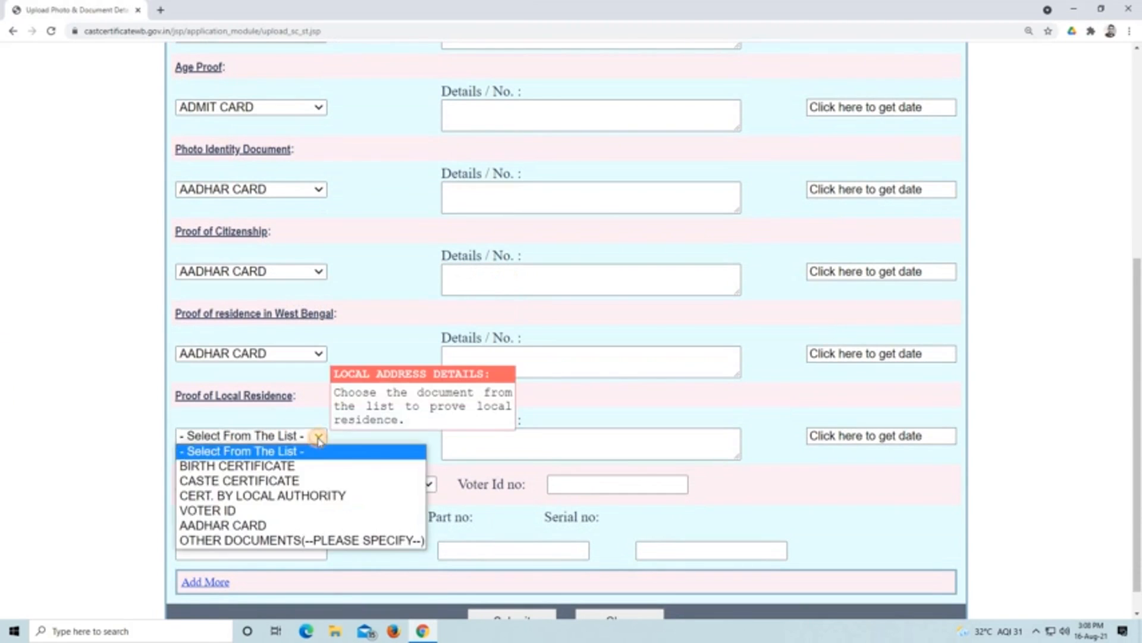
pyautogui.click(310, 528)
pyautogui.scroll(-1, 270, 497)
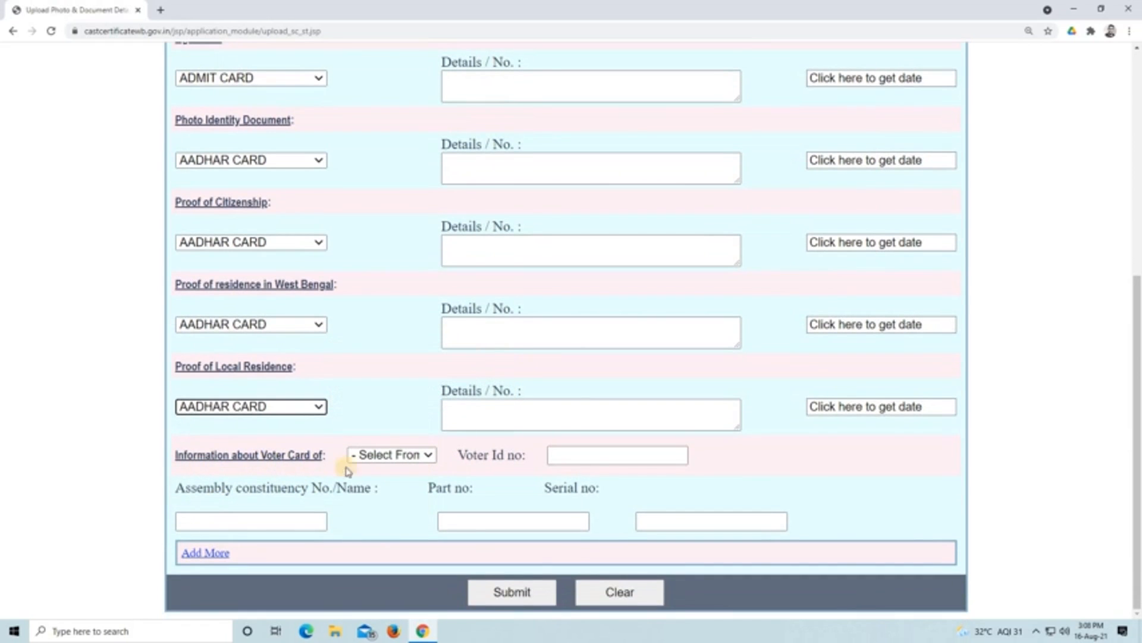
# - Choose Self for the voter card information and fill in the voter ID number and part number 89
pyautogui.click(415, 459)
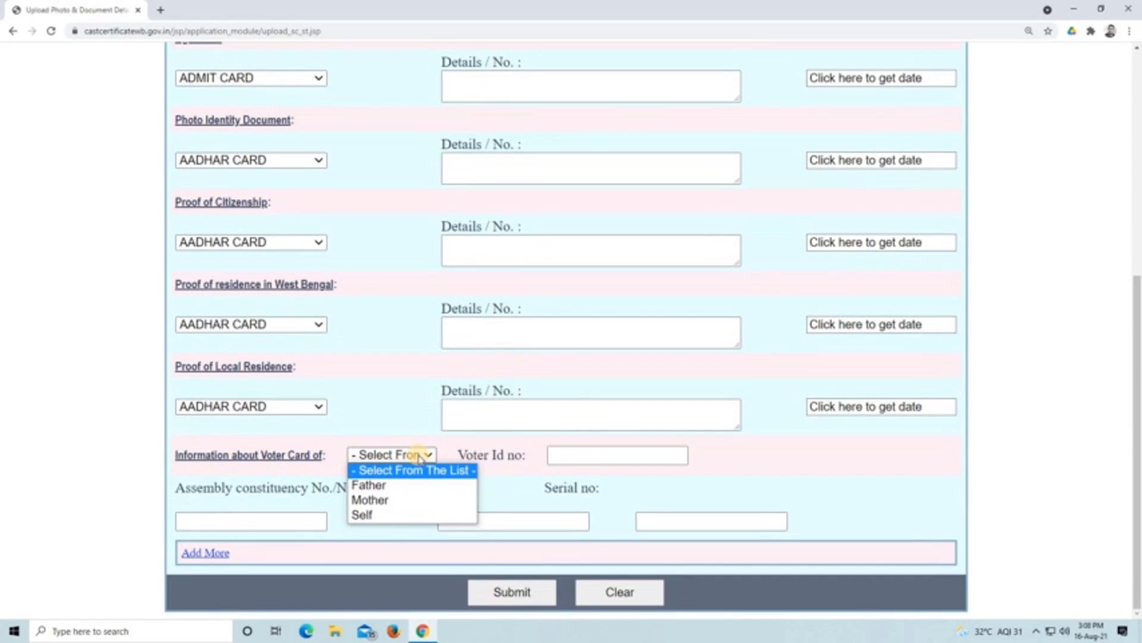
pyautogui.click(536, 455)
pyautogui.click(572, 454)
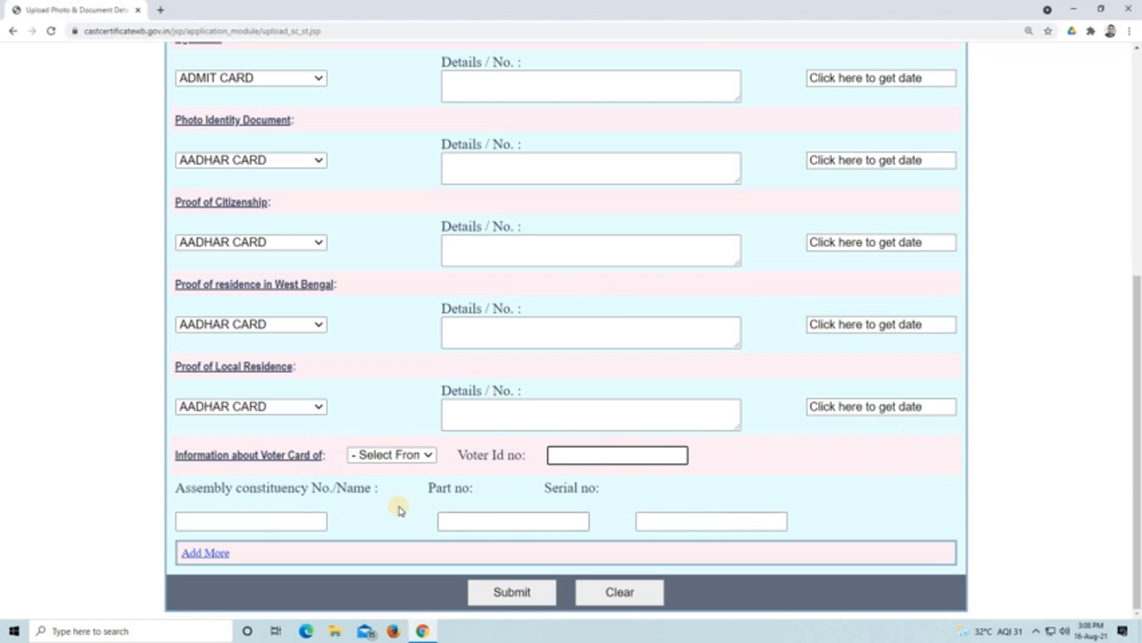
pyautogui.click(424, 456)
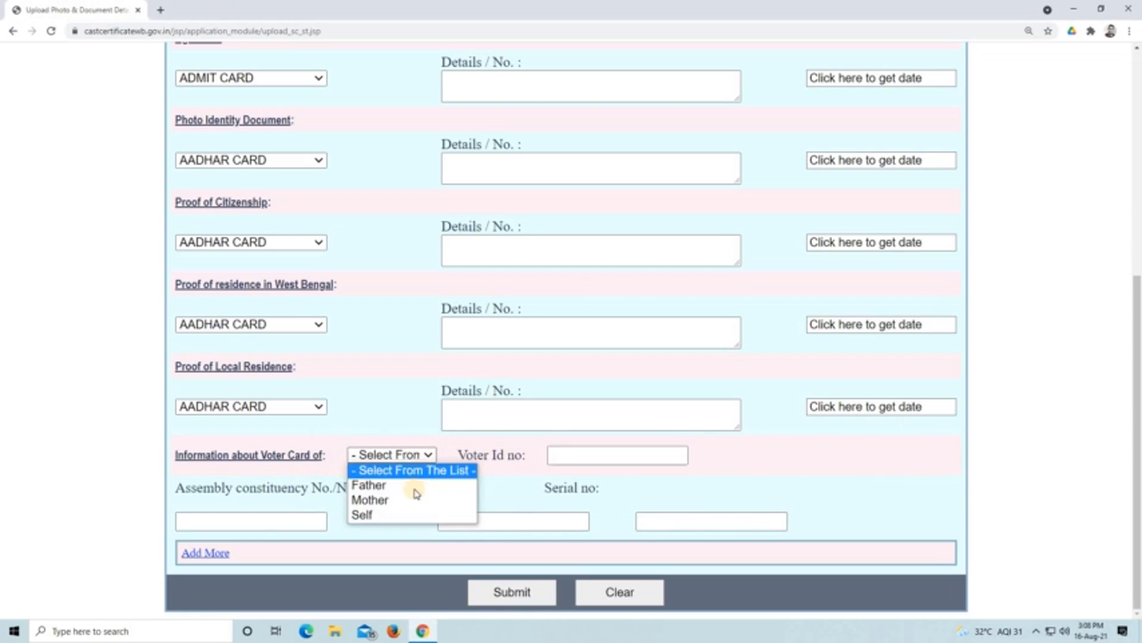
pyautogui.click(392, 518)
pyautogui.click(605, 458)
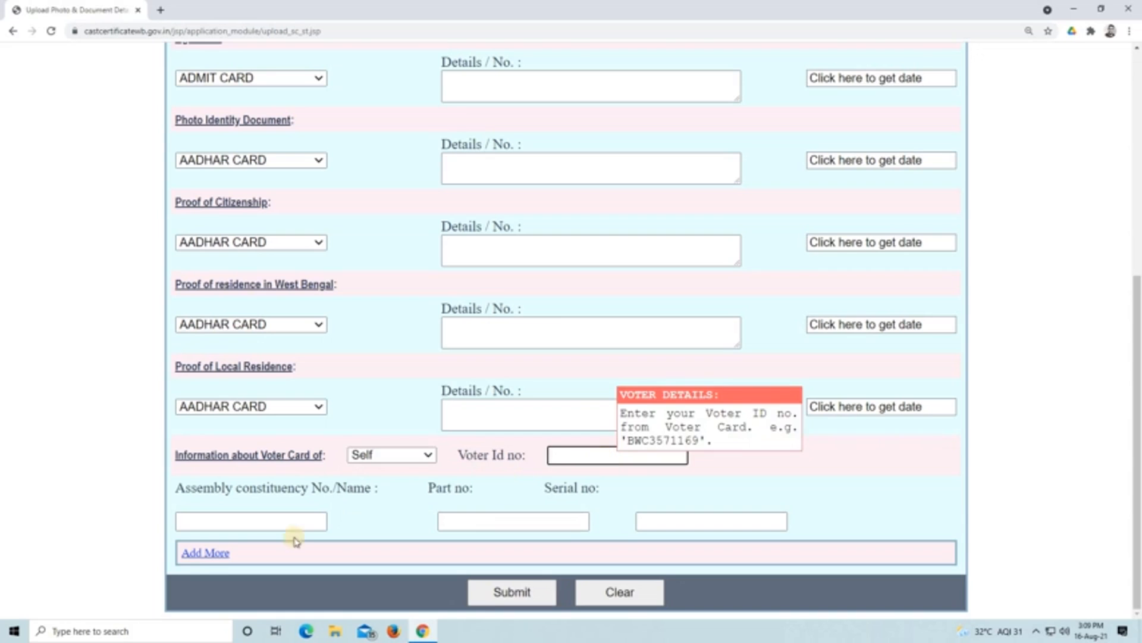
pyautogui.click(494, 519)
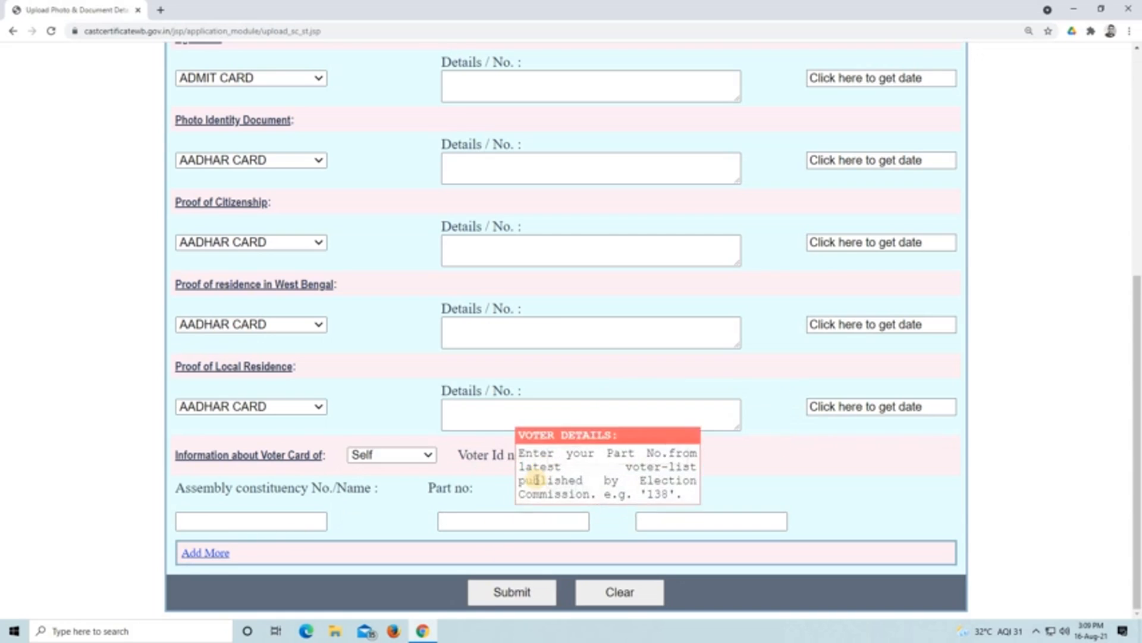
# - Check the document entries from the applicant's photograph to the voter card details and submit the application
pyautogui.scroll(3, 528, 266)
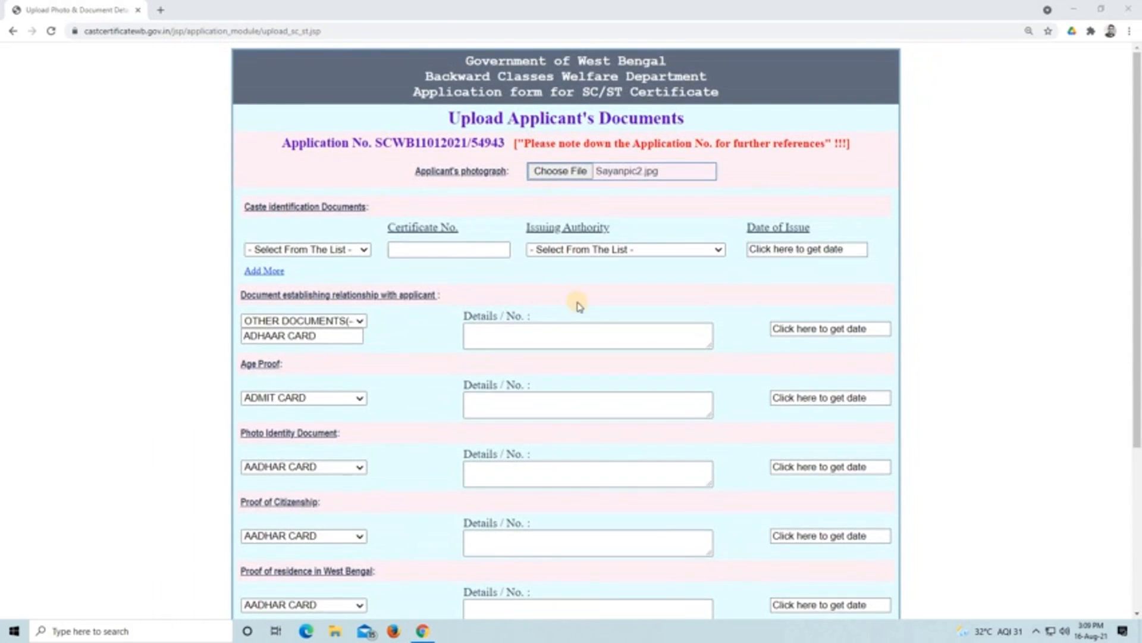
pyautogui.scroll(-4, 704, 428)
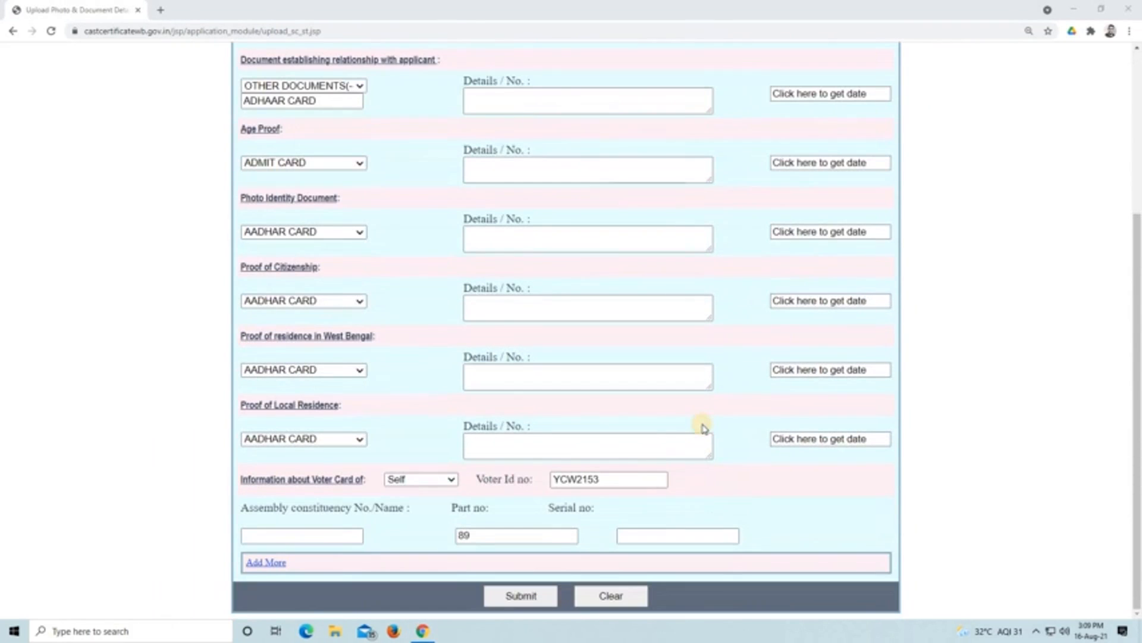
pyautogui.click(548, 598)
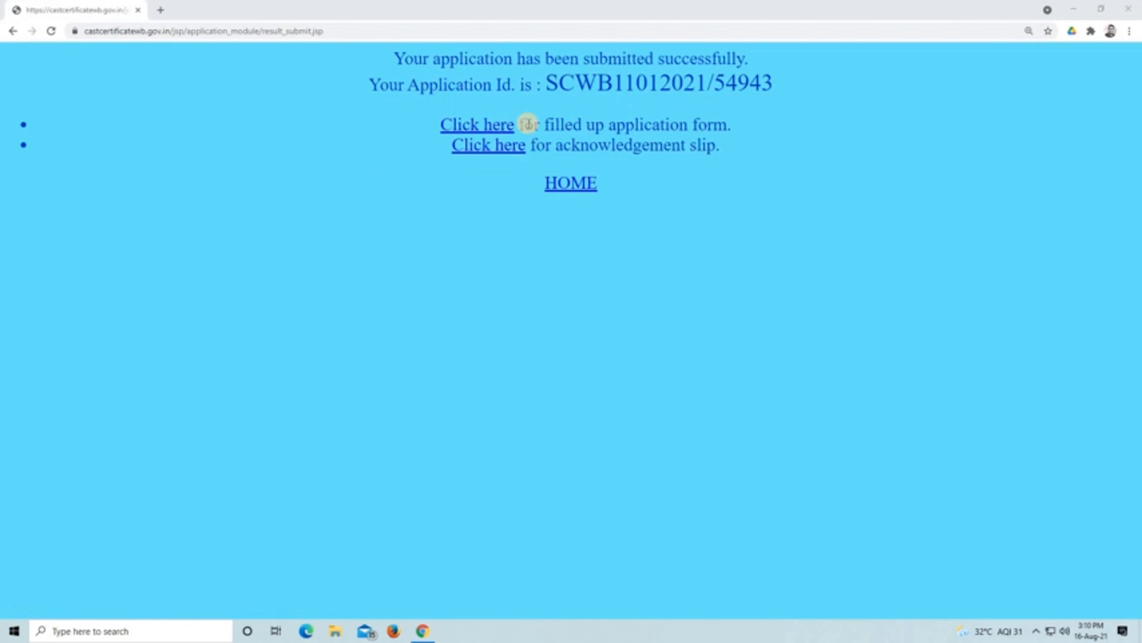
# - Open the filled-up application form, examine the applicant, referee and migration details, and put its window away
pyautogui.click(496, 125)
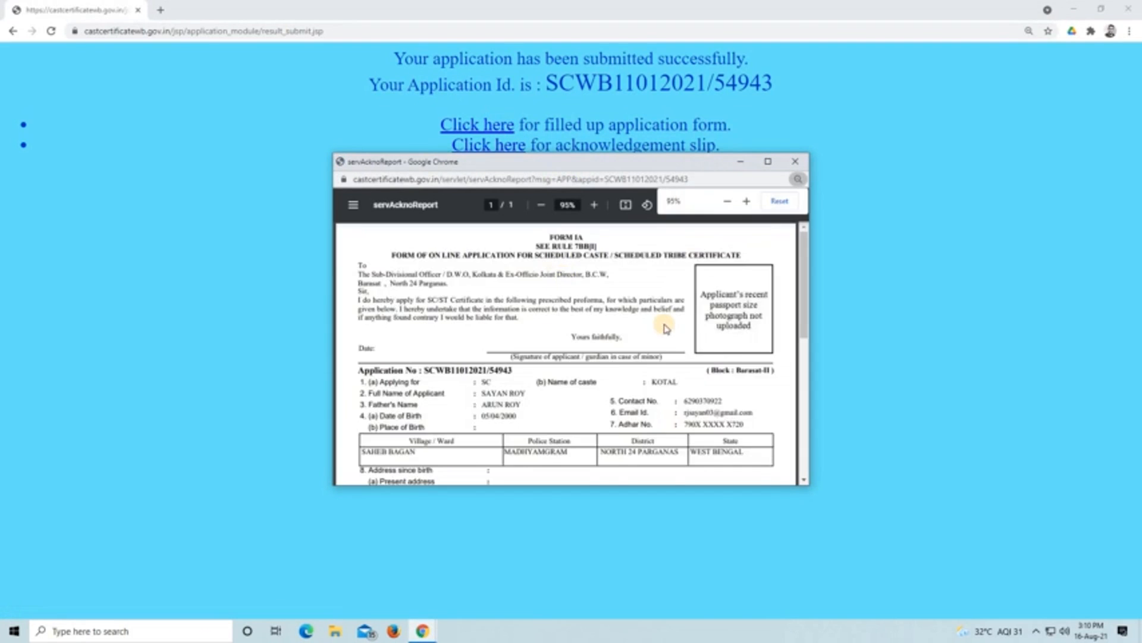
pyautogui.scroll(-6, 665, 328)
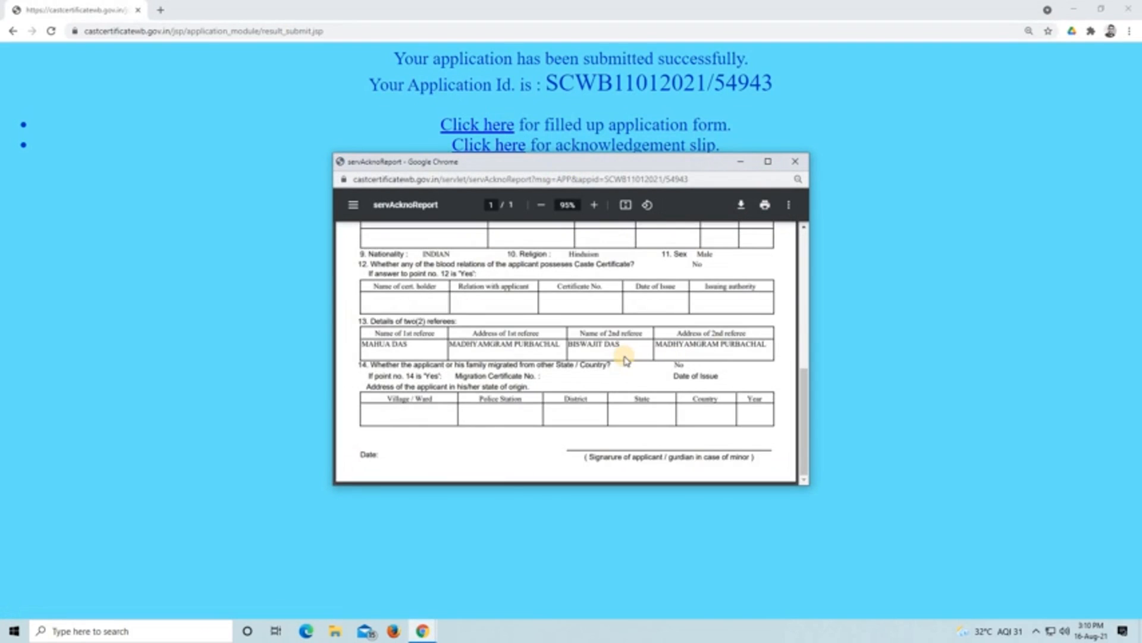
pyautogui.scroll(6, 597, 363)
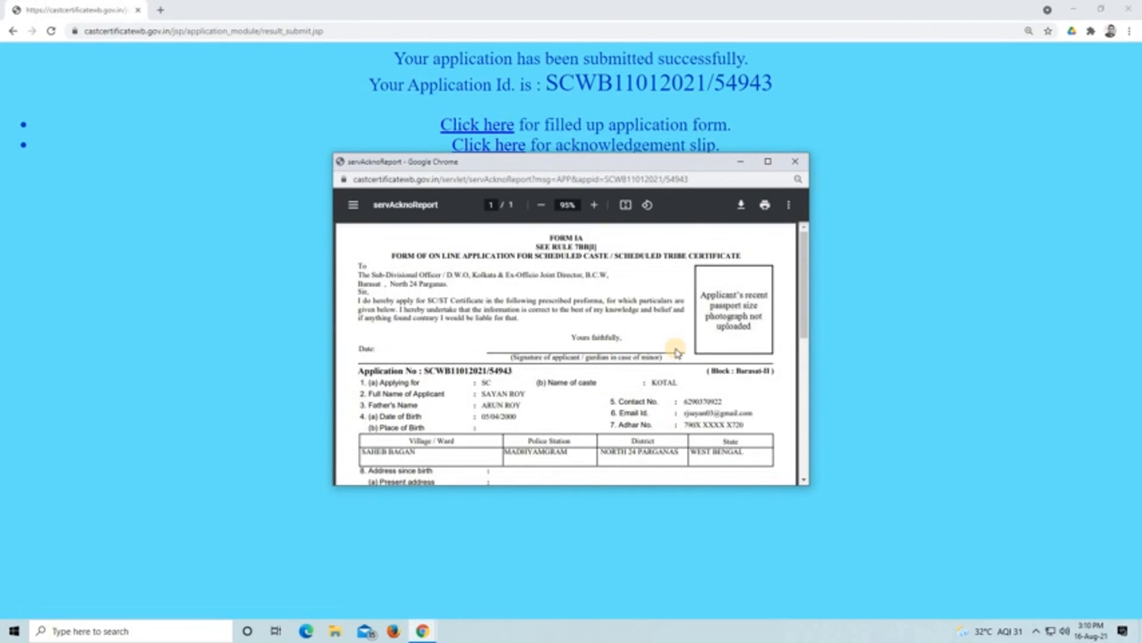
pyautogui.scroll(-6, 675, 350)
pyautogui.scroll(6, 668, 340)
pyautogui.scroll(-6, 583, 351)
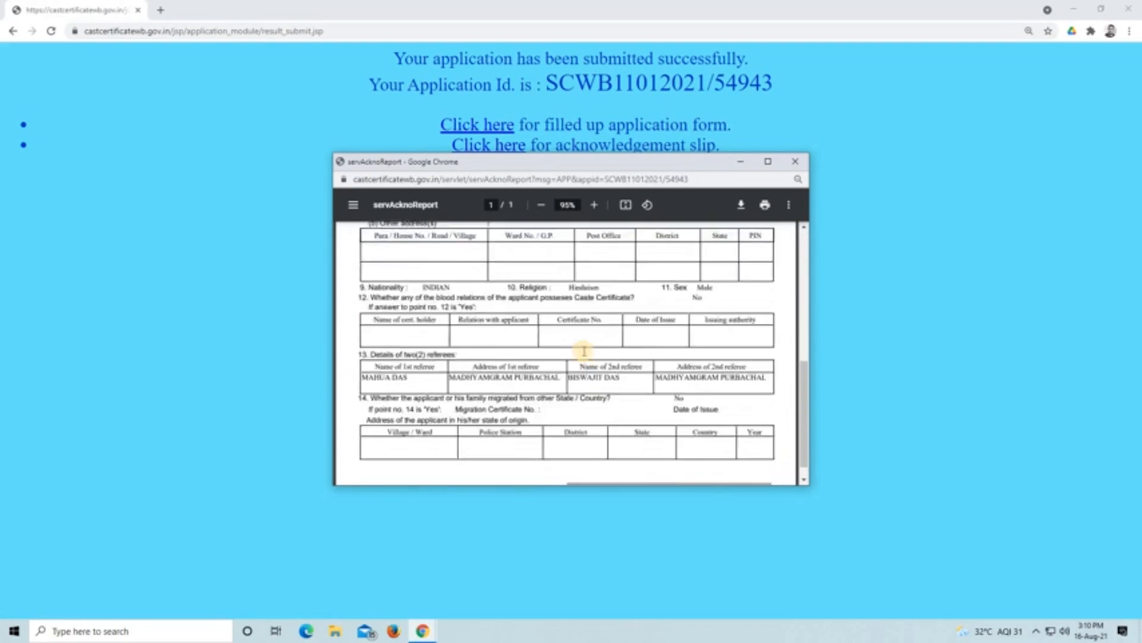
pyautogui.scroll(5, 583, 351)
pyautogui.scroll(1, 584, 351)
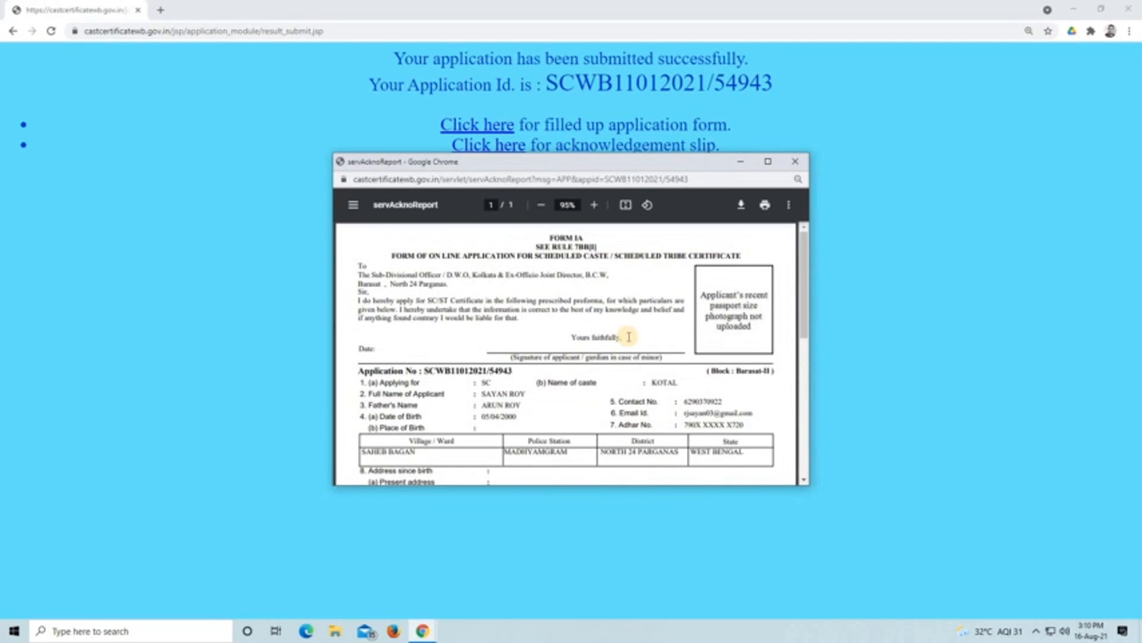
pyautogui.scroll(-2, 629, 337)
pyautogui.scroll(-5, 629, 336)
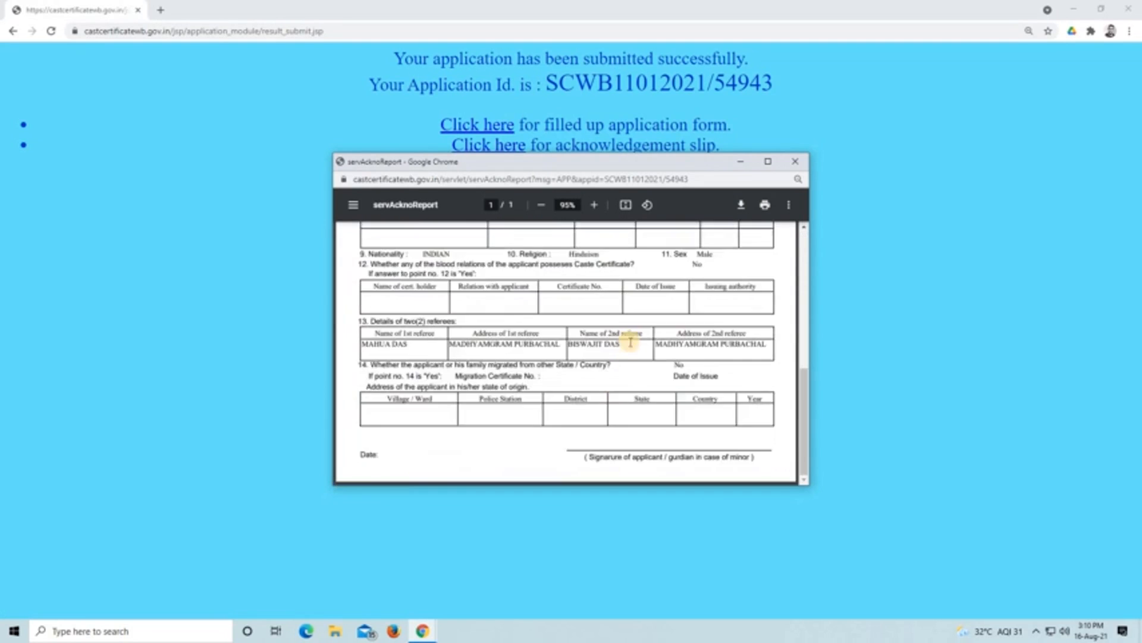
pyautogui.scroll(7, 630, 342)
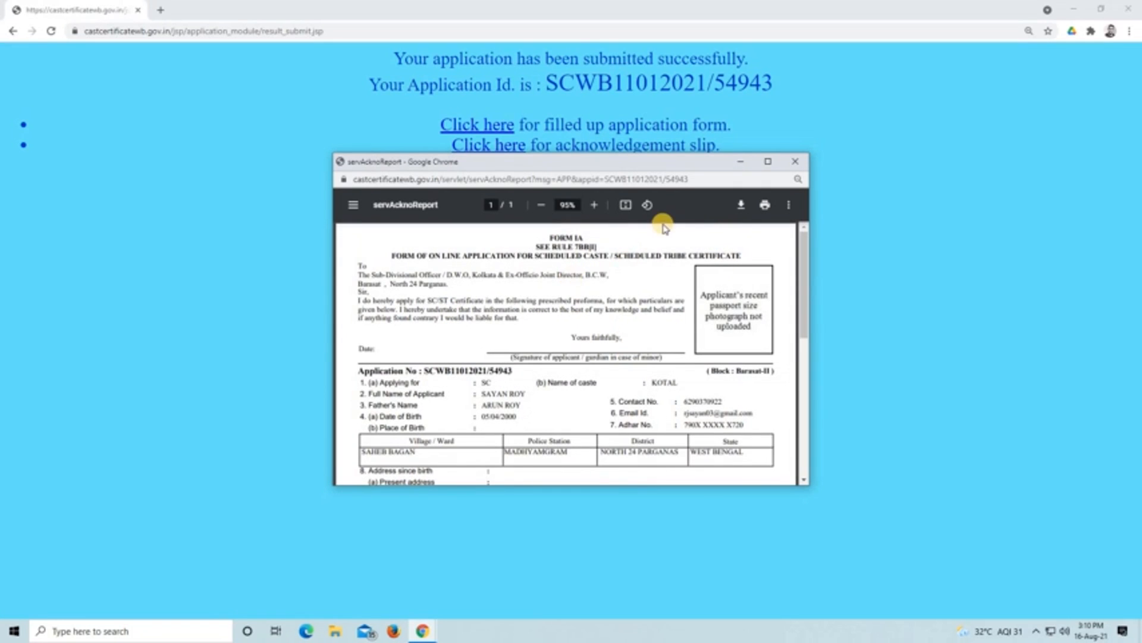
pyautogui.click(741, 165)
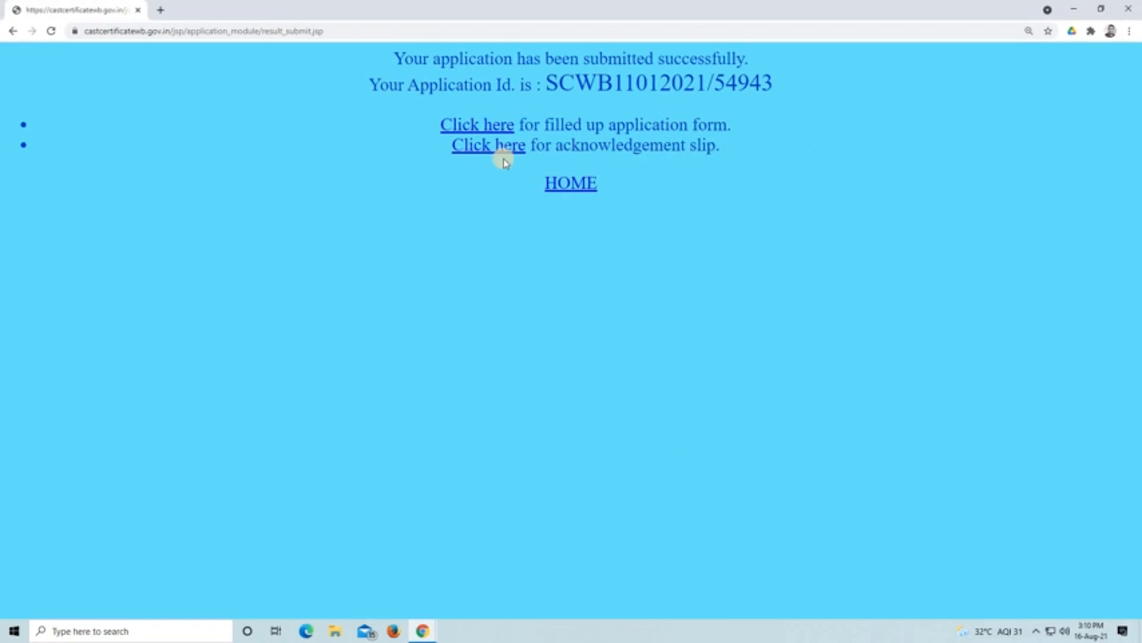
# - Open the acknowledgement slip and read the applicant's details and the N.B. instructions about the hearing and required documents
pyautogui.click(503, 146)
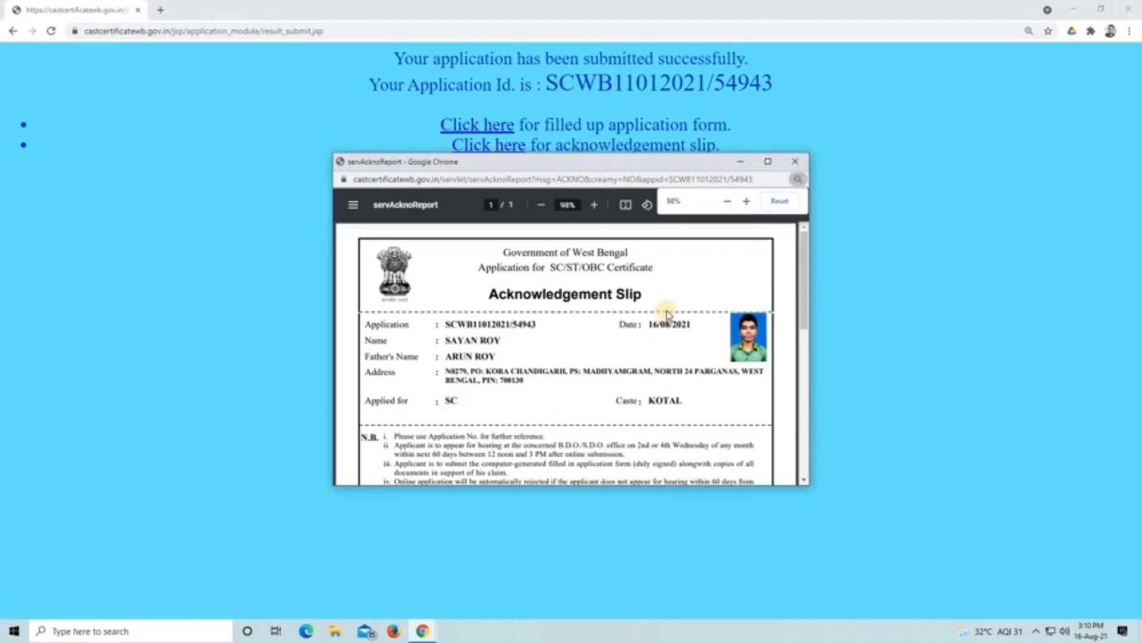
pyautogui.scroll(-5, 664, 319)
pyautogui.scroll(5, 669, 315)
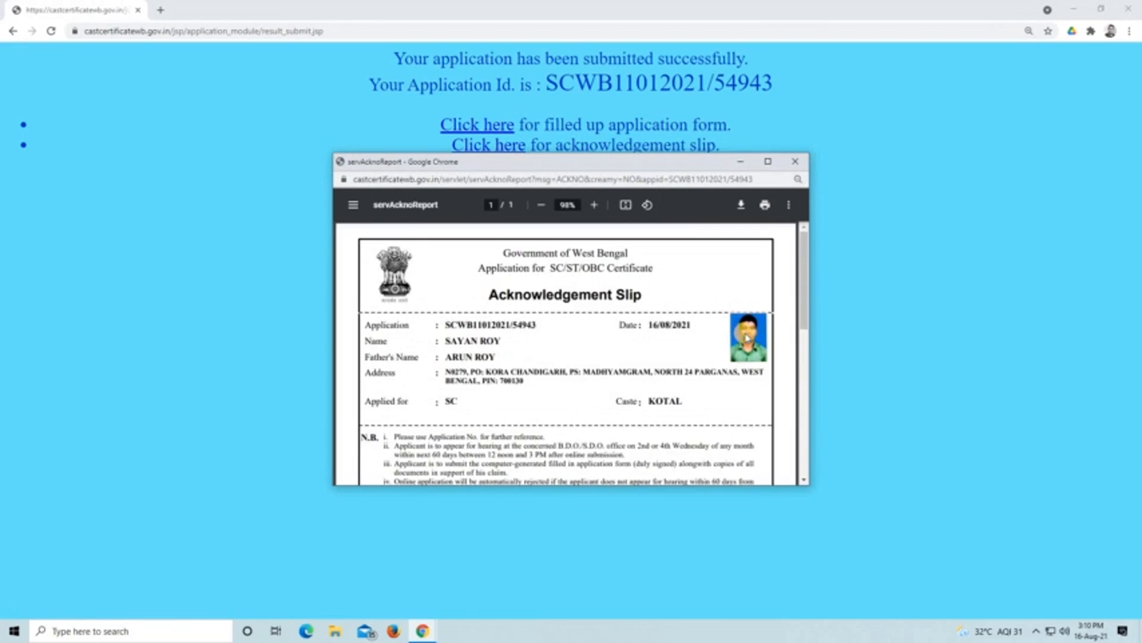
pyautogui.scroll(-3, 702, 351)
pyautogui.scroll(2, 655, 369)
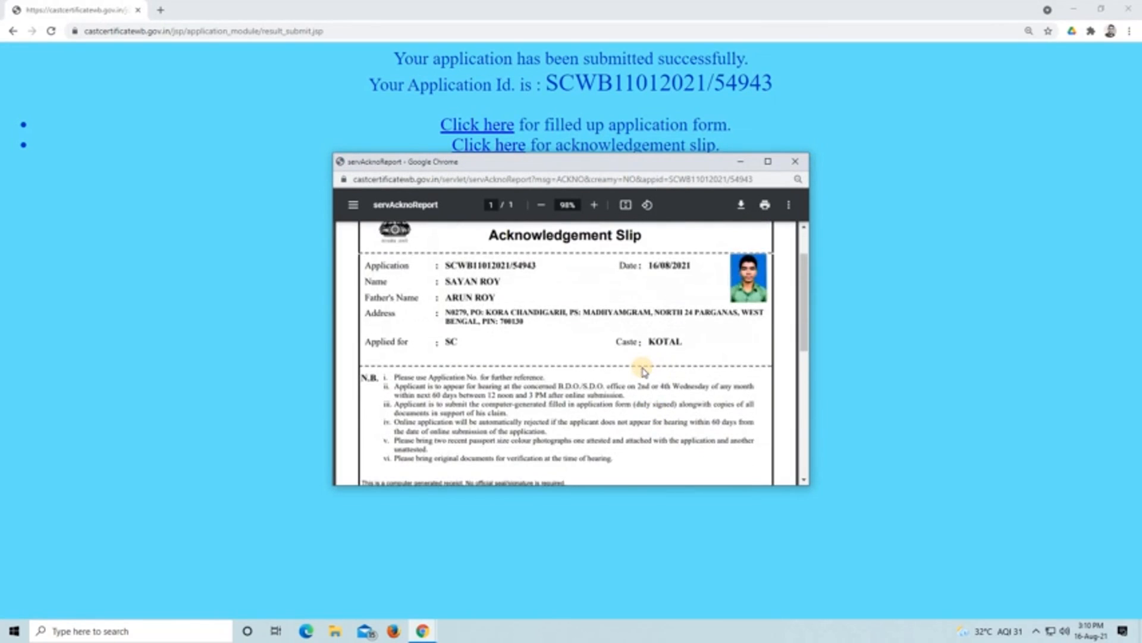
pyautogui.scroll(-2, 642, 370)
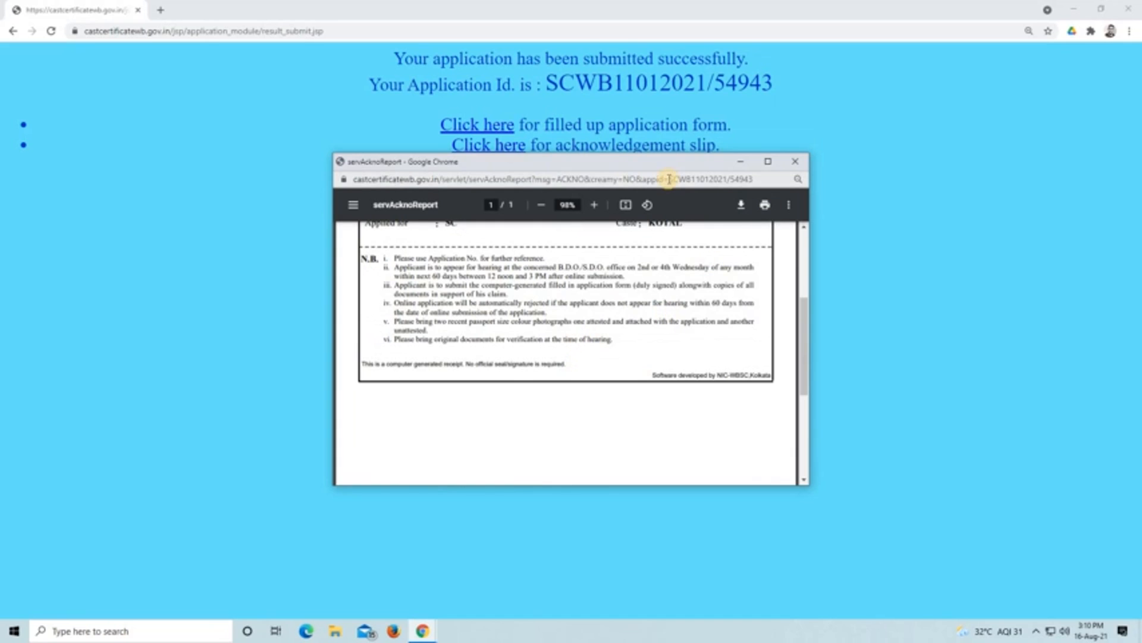
pyautogui.scroll(3, 653, 312)
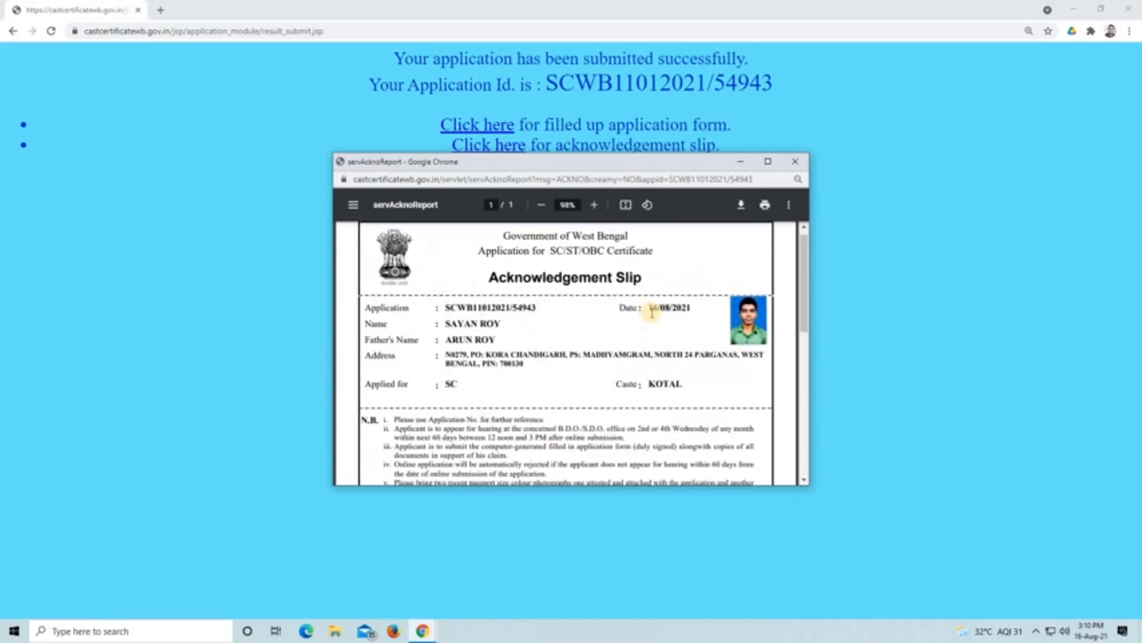
pyautogui.scroll(-2, 652, 313)
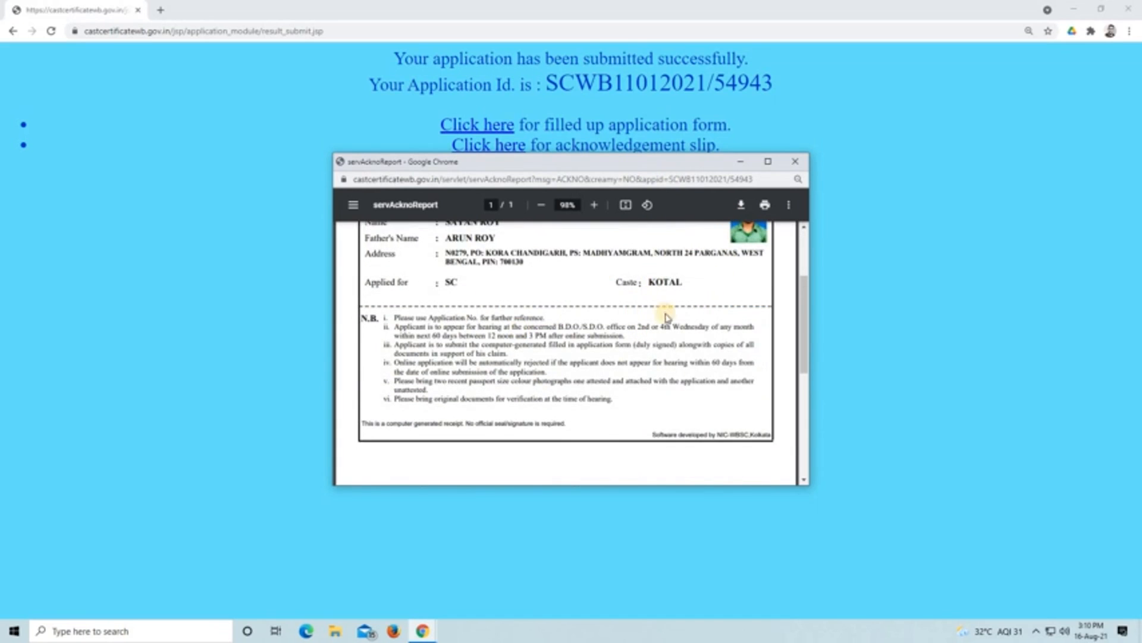
pyautogui.scroll(3, 667, 317)
pyautogui.scroll(-4, 667, 317)
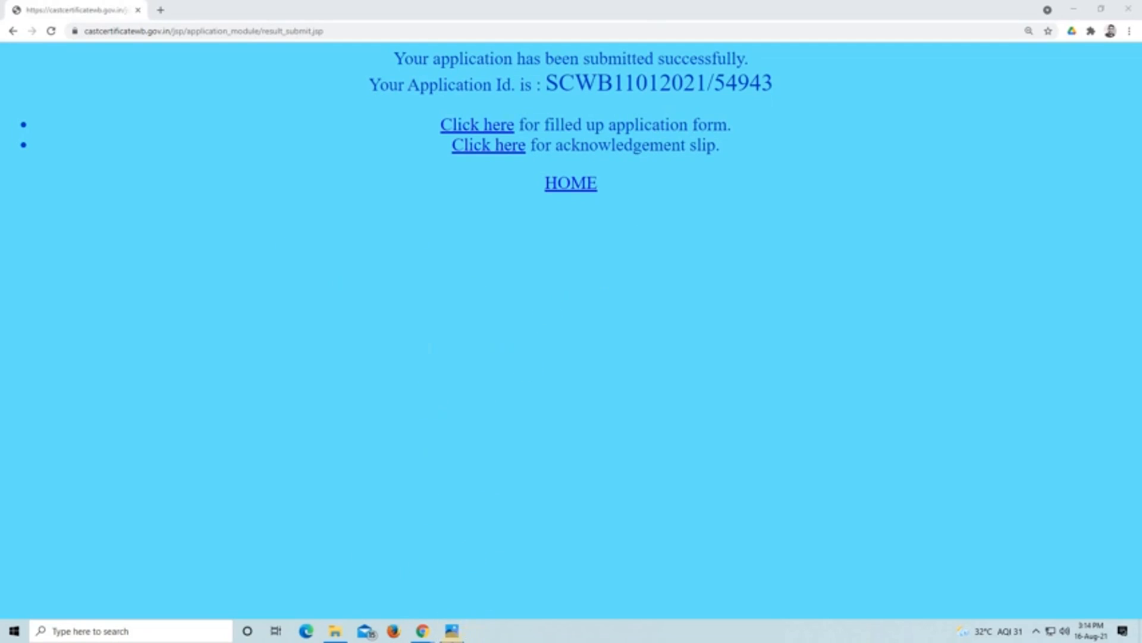
# - Switch to Photos to view the affidavit image 1.png and return to the submission confirmation page in Chrome
pyautogui.click(452, 639)
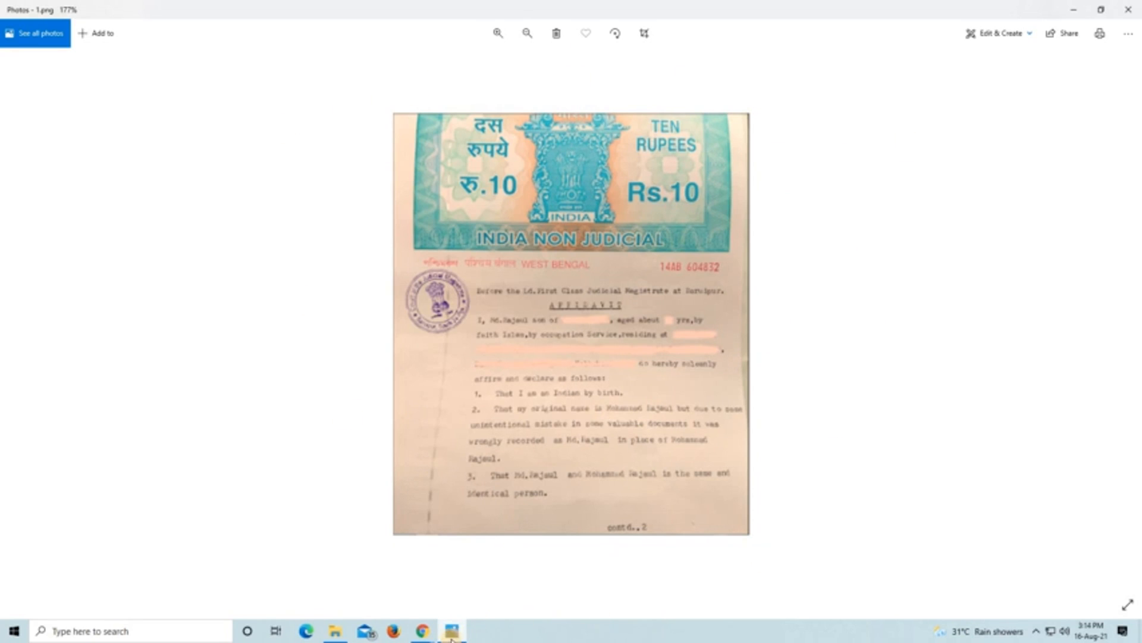
pyautogui.moveTo(420, 633)
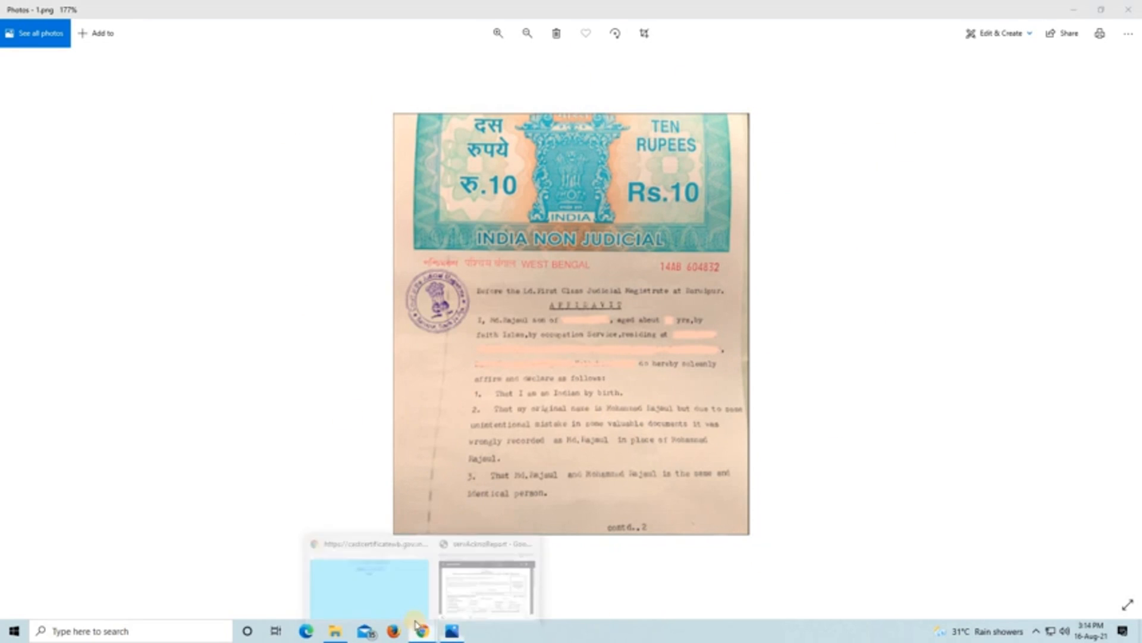
pyautogui.click(381, 589)
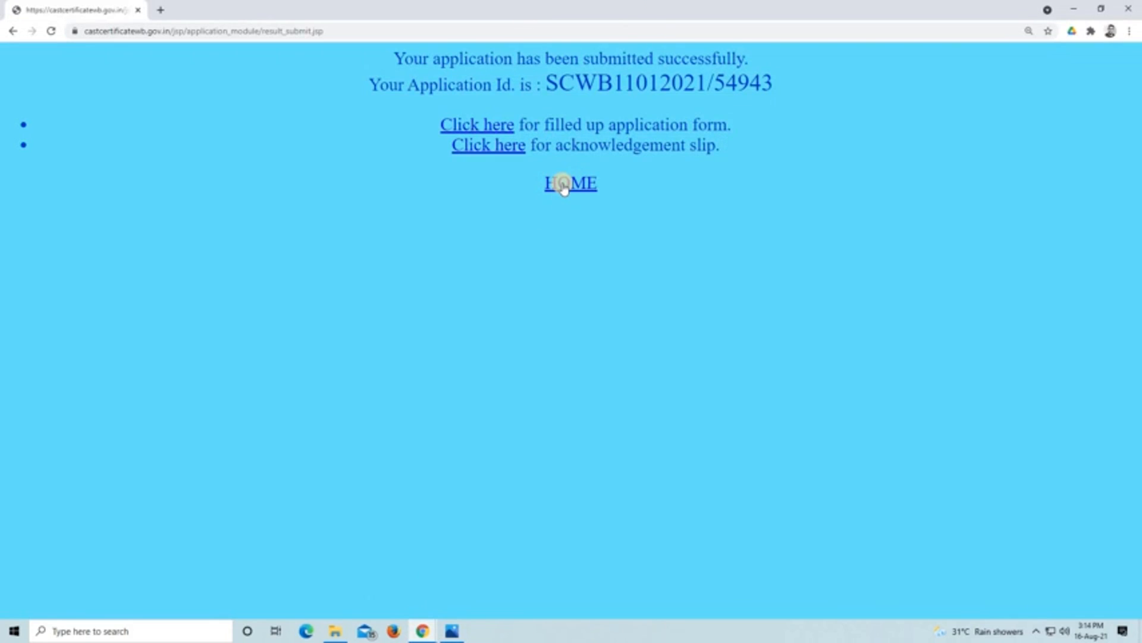